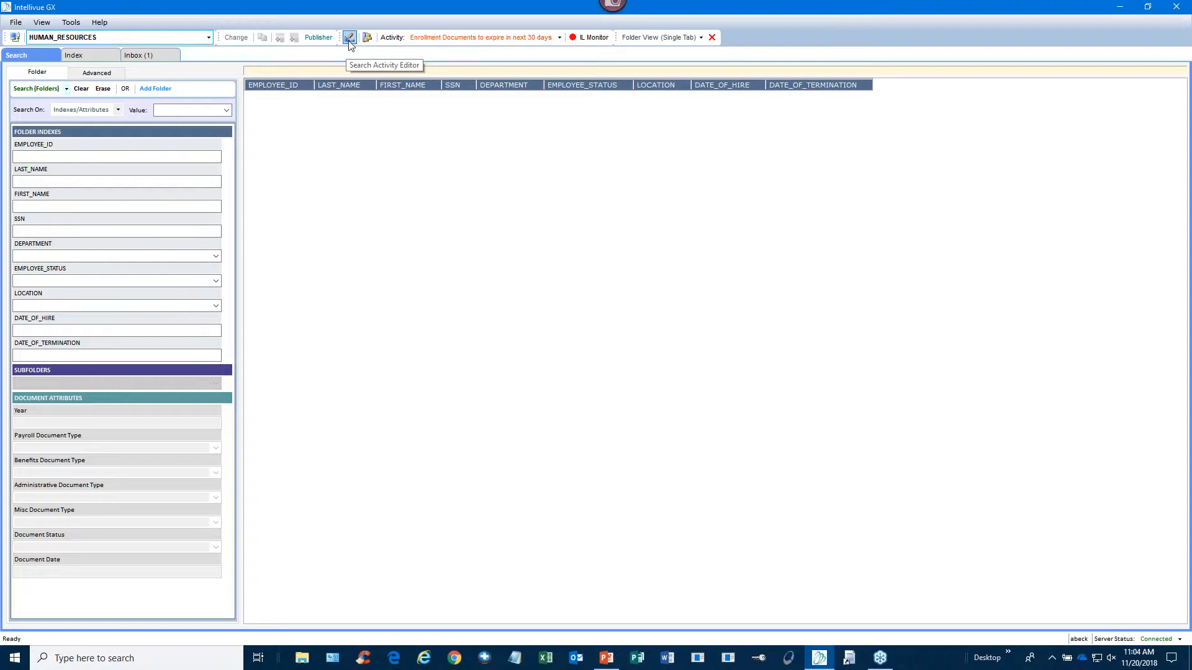
- Open a new HUMAN_RESOURCES Search Activity Builder and scroll through its index fields and document attributes
{"action": "left_click", "coordinate": [349, 39]}
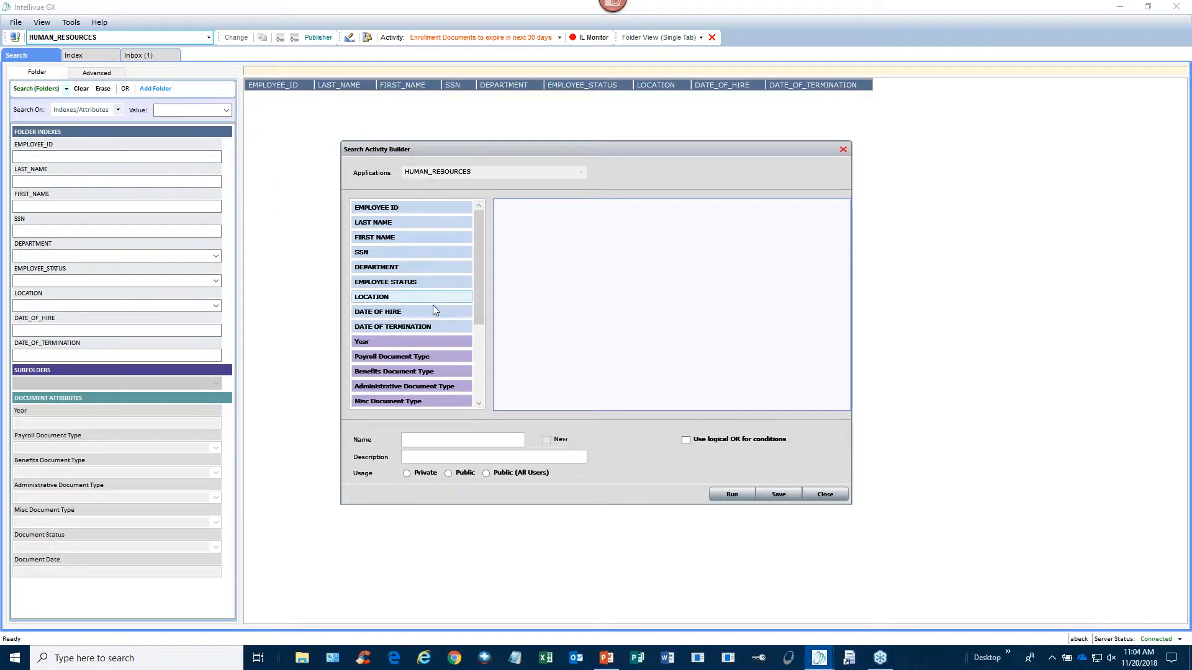
{"action": "left_click_drag", "start_coordinate": [481, 222], "coordinate": [479, 260]}
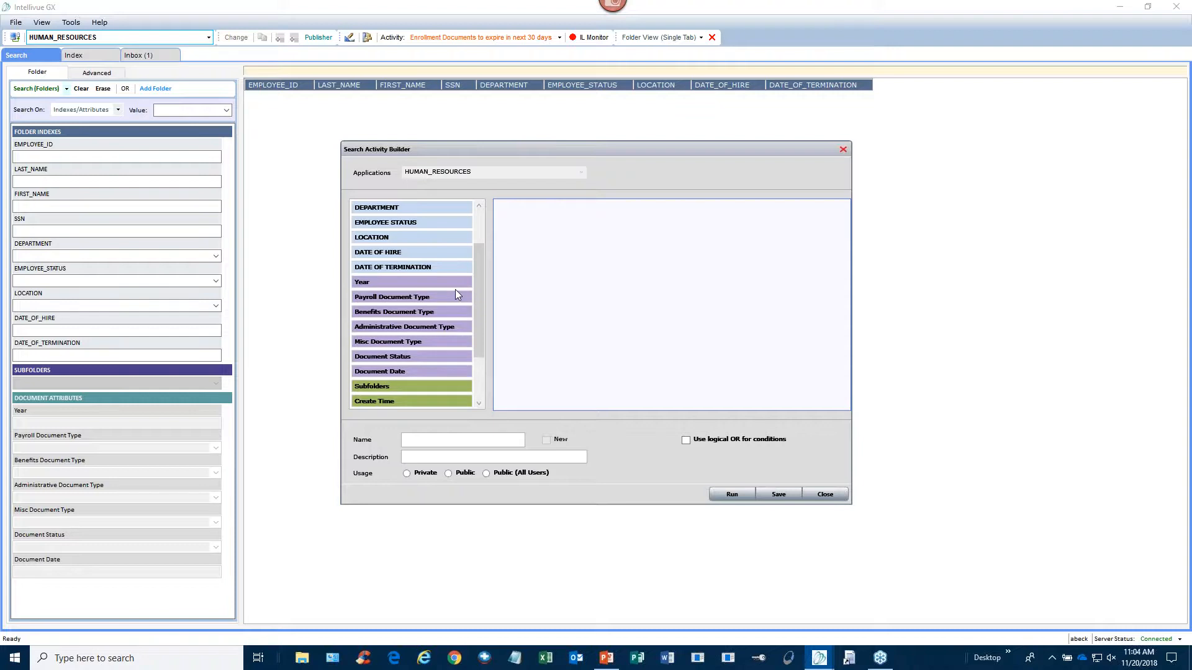
{"action": "left_click_drag", "start_coordinate": [478, 278], "coordinate": [478, 327]}
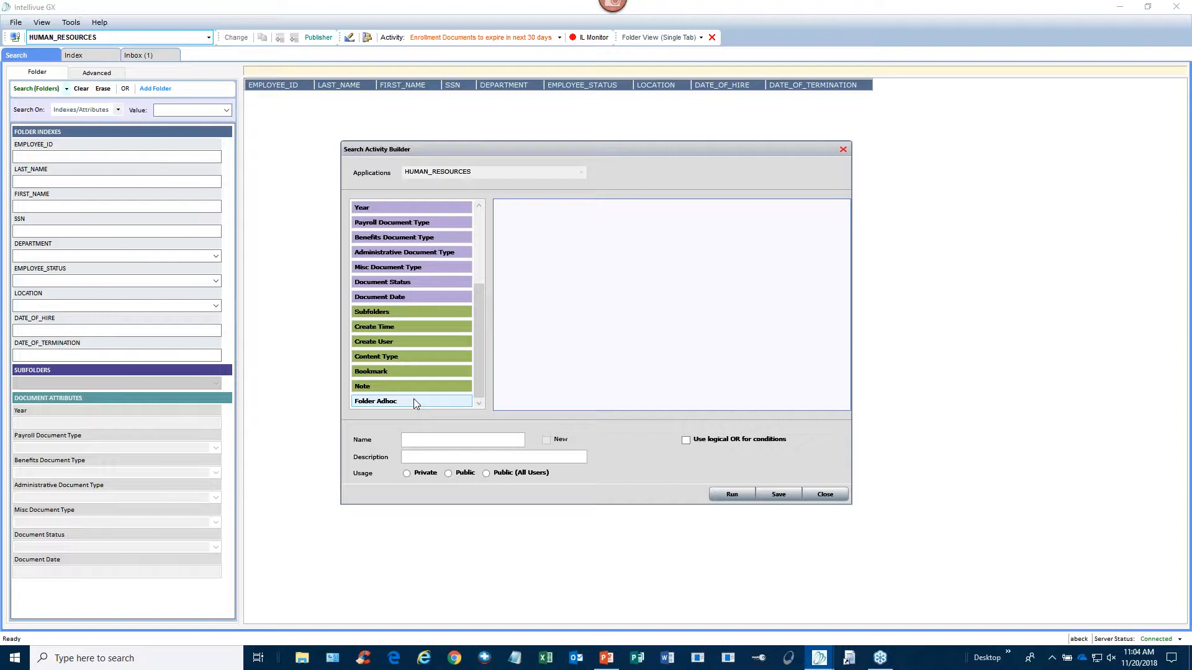
{"action": "left_click_drag", "start_coordinate": [481, 368], "coordinate": [478, 288]}
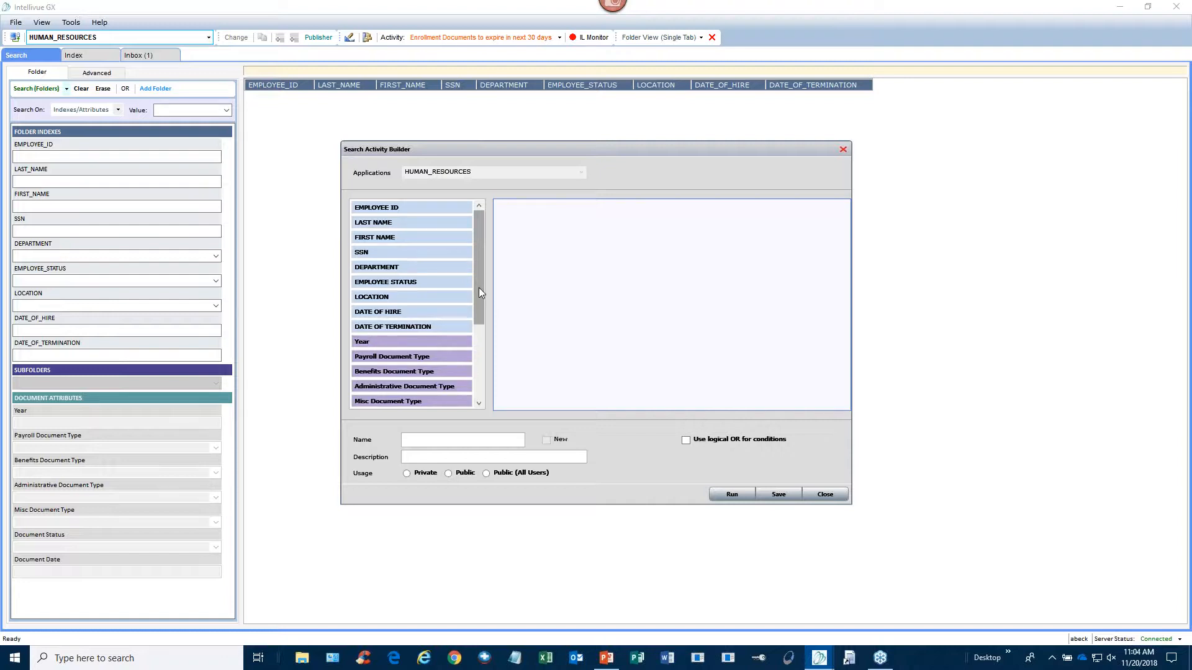
- Add a LOCATION condition limited to Columbus
{"action": "double_click", "coordinate": [418, 297]}
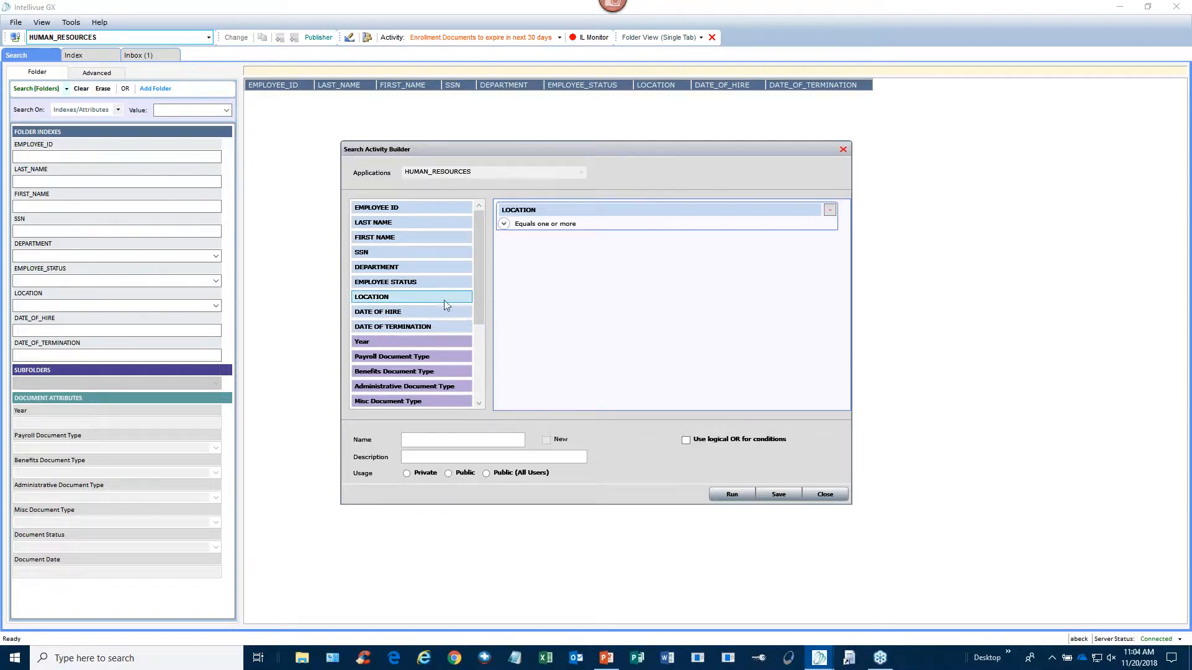
{"action": "left_click", "coordinate": [504, 224]}
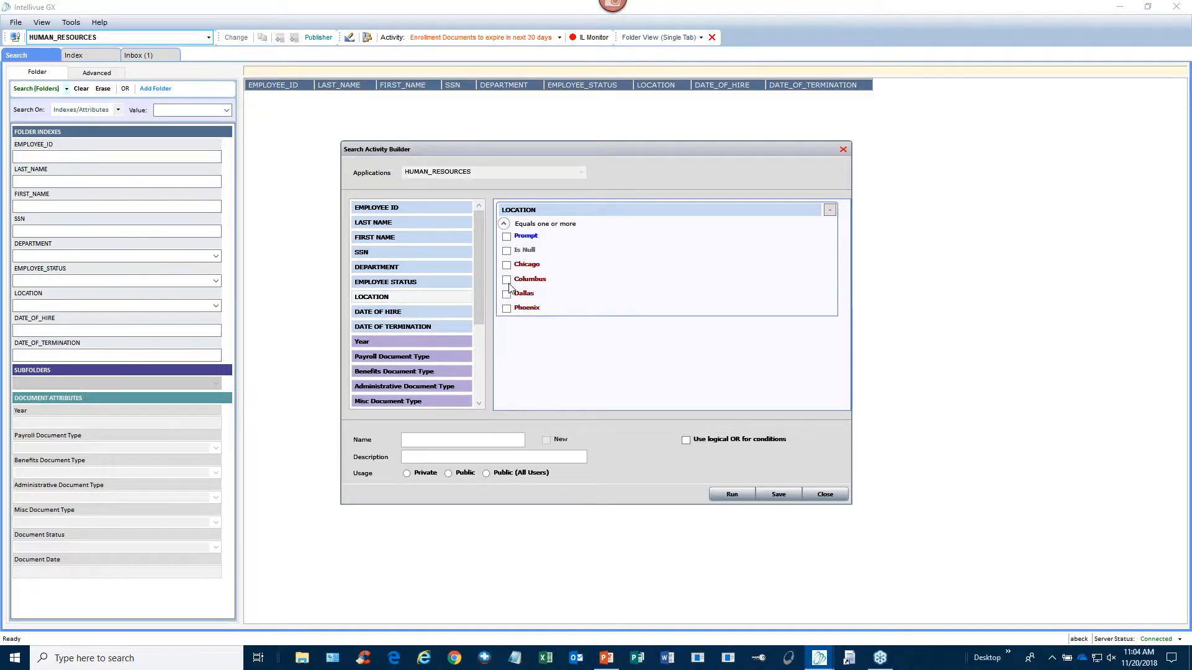
{"action": "left_click", "coordinate": [506, 281]}
{"action": "left_click", "coordinate": [504, 224]}
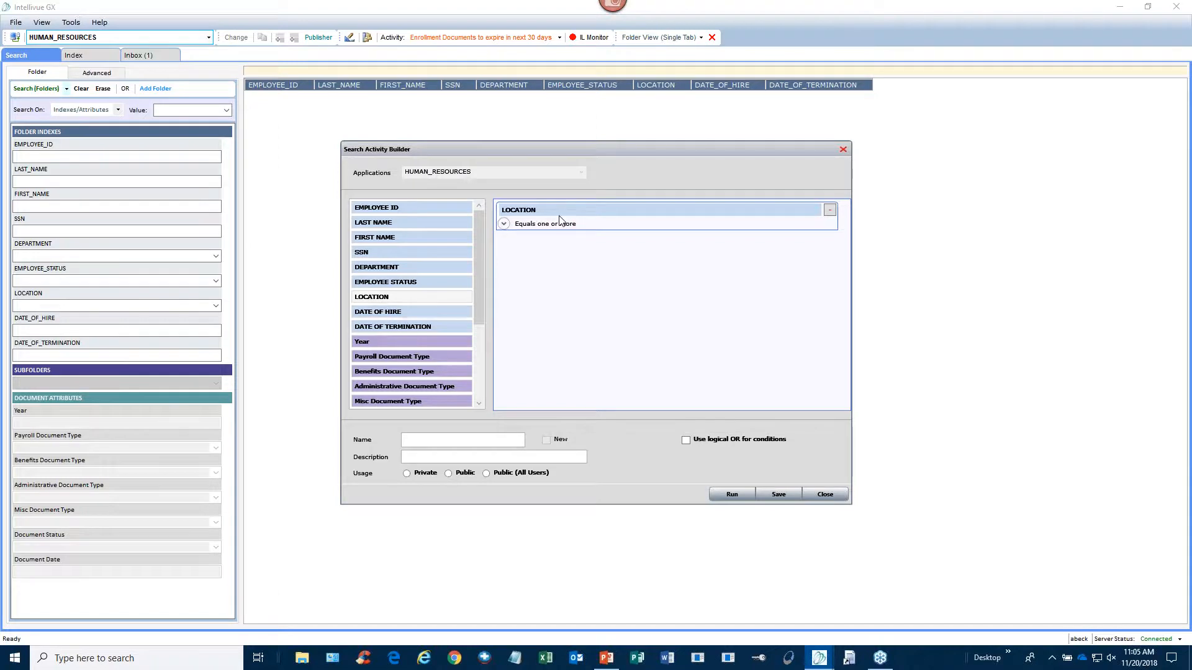
{"action": "left_click", "coordinate": [504, 224]}
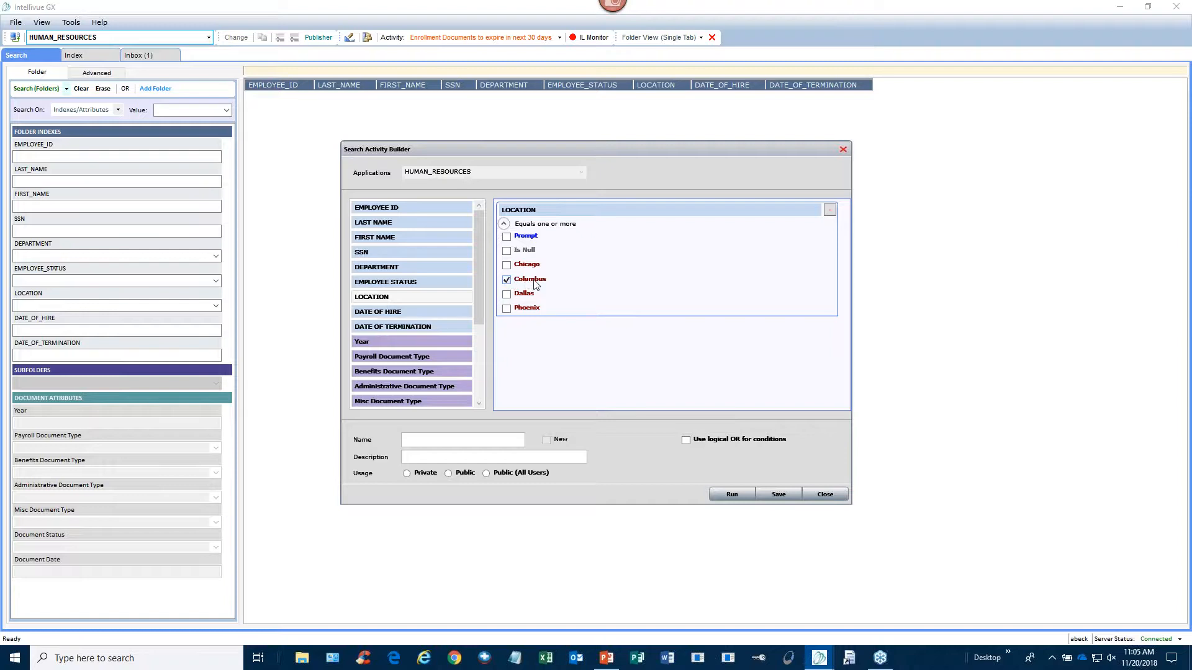
{"action": "left_click", "coordinate": [504, 224]}
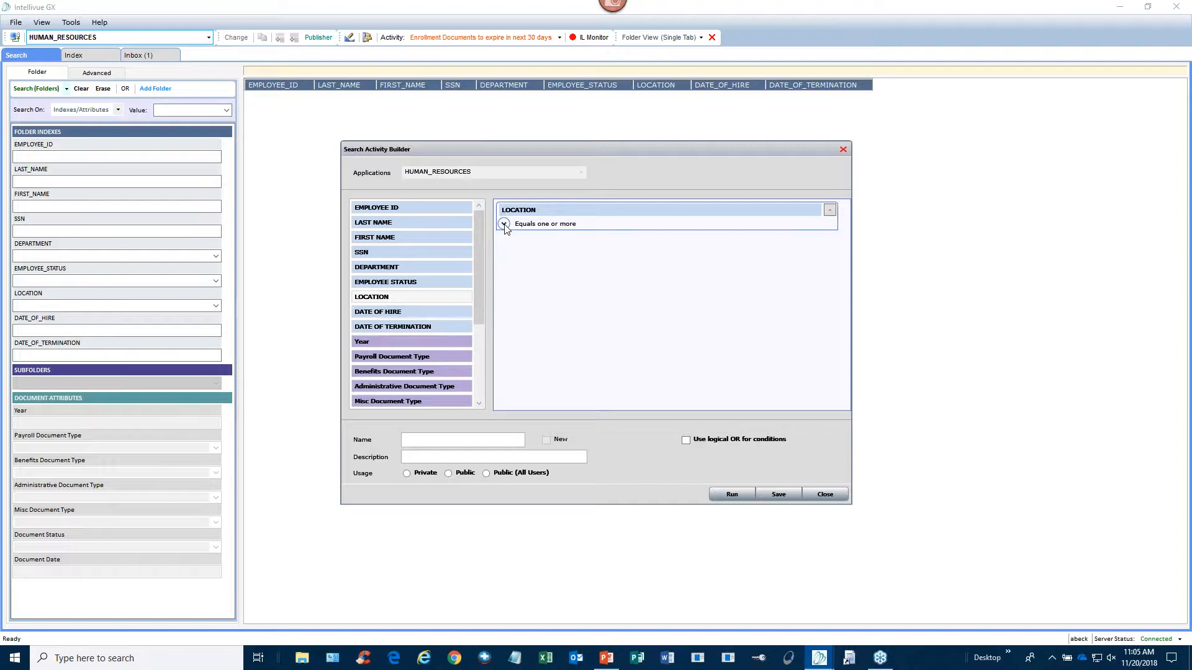
- Add an Administrative Document Type condition with Background Check ticked
{"action": "left_click_drag", "start_coordinate": [481, 225], "coordinate": [472, 274]}
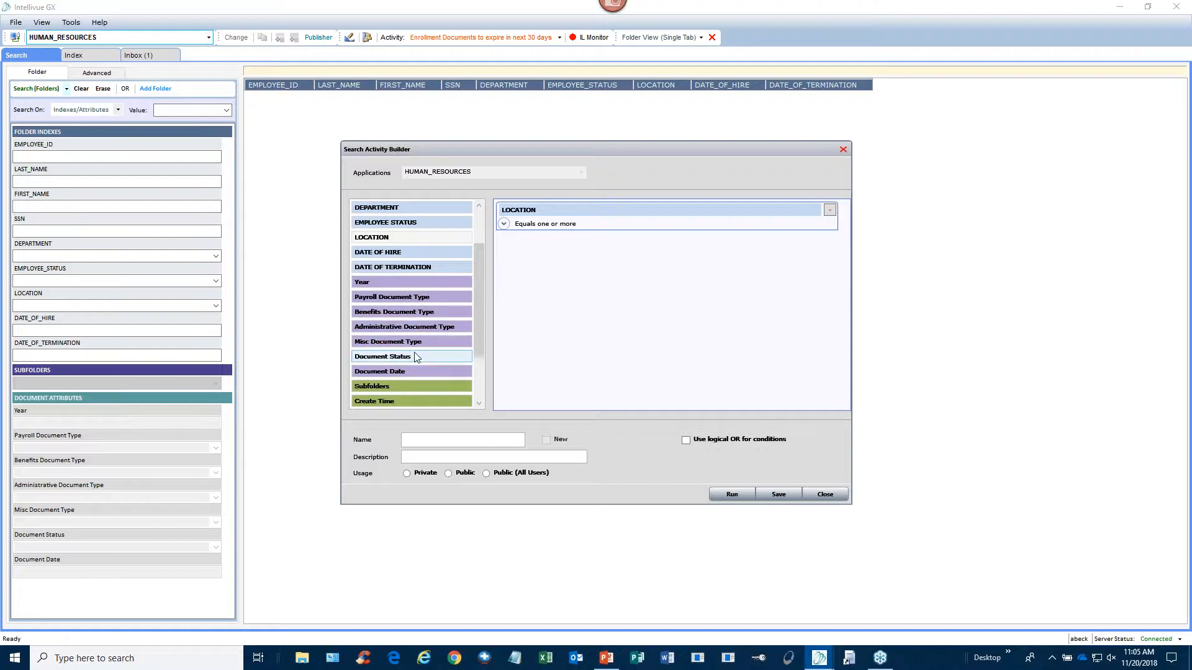
{"action": "double_click", "coordinate": [462, 327]}
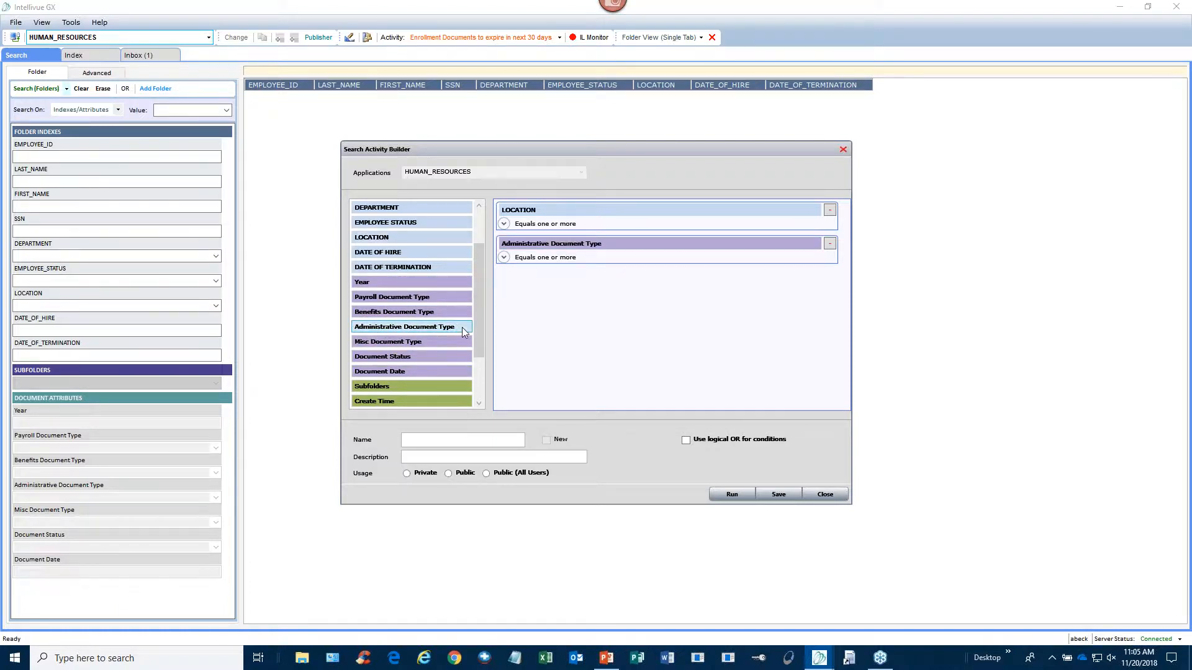
{"action": "left_click", "coordinate": [504, 257]}
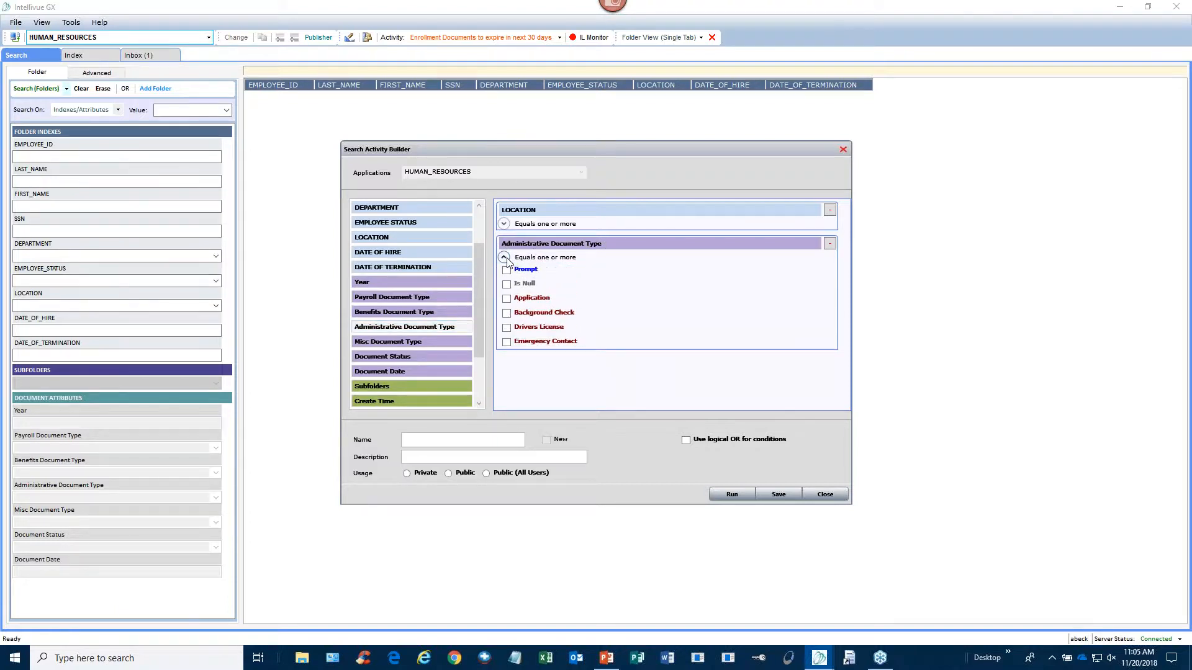
{"action": "left_click", "coordinate": [507, 314]}
{"action": "left_click", "coordinate": [504, 257]}
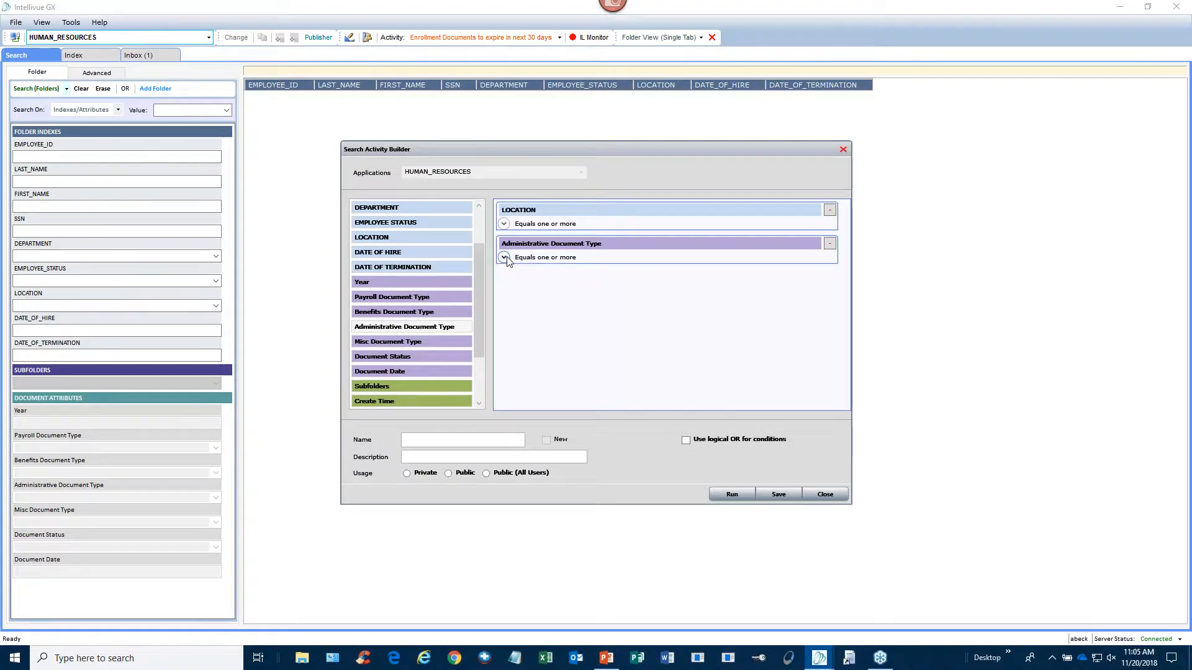
- Add a Document Status condition set to Needs Reviewed
{"action": "double_click", "coordinate": [399, 358]}
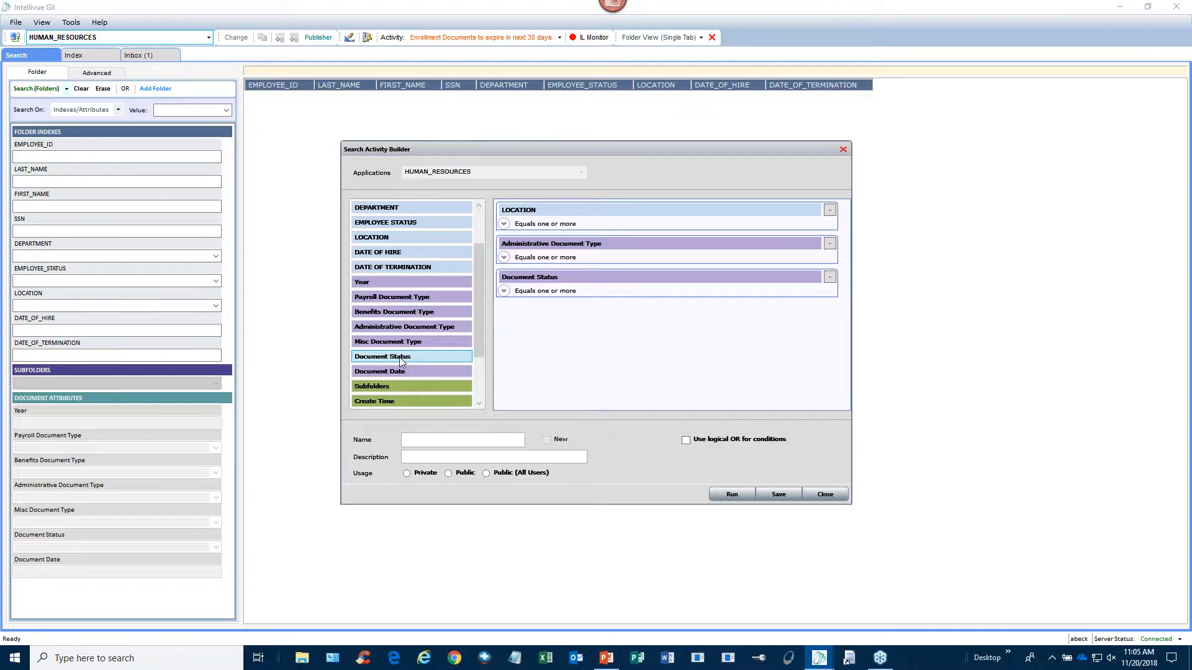
{"action": "left_click", "coordinate": [504, 291]}
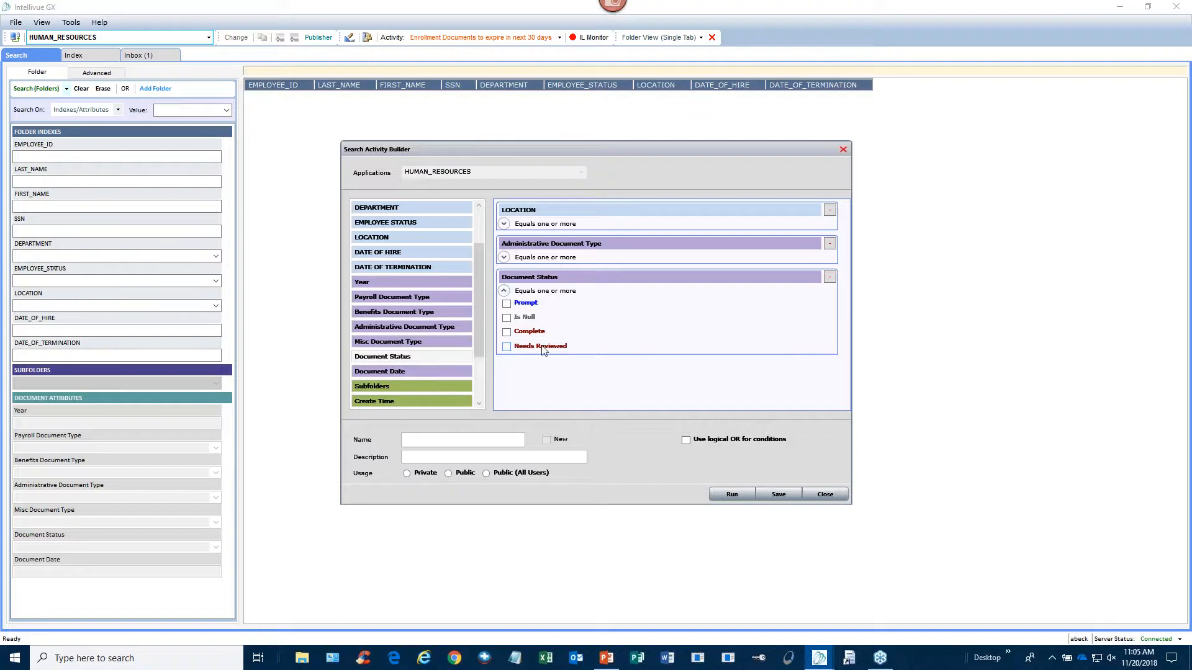
{"action": "left_click", "coordinate": [507, 349]}
- Expand the LOCATION and Administrative Document Type conditions to verify their chosen values
{"action": "left_click", "coordinate": [504, 223]}
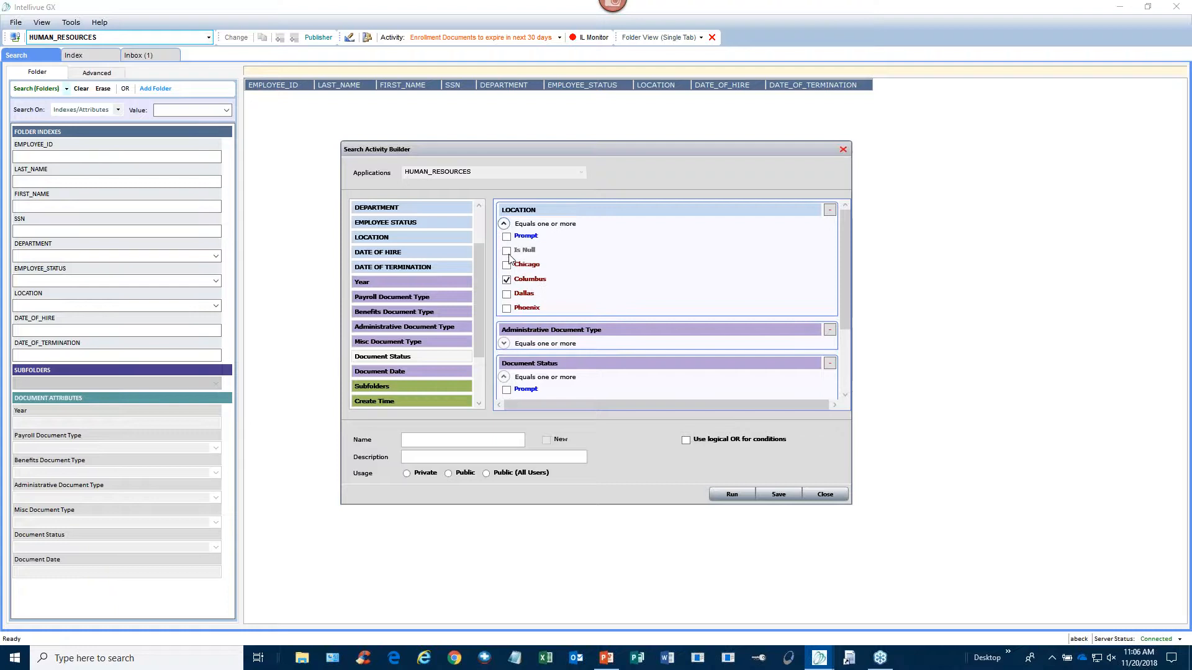
{"action": "left_click", "coordinate": [504, 224]}
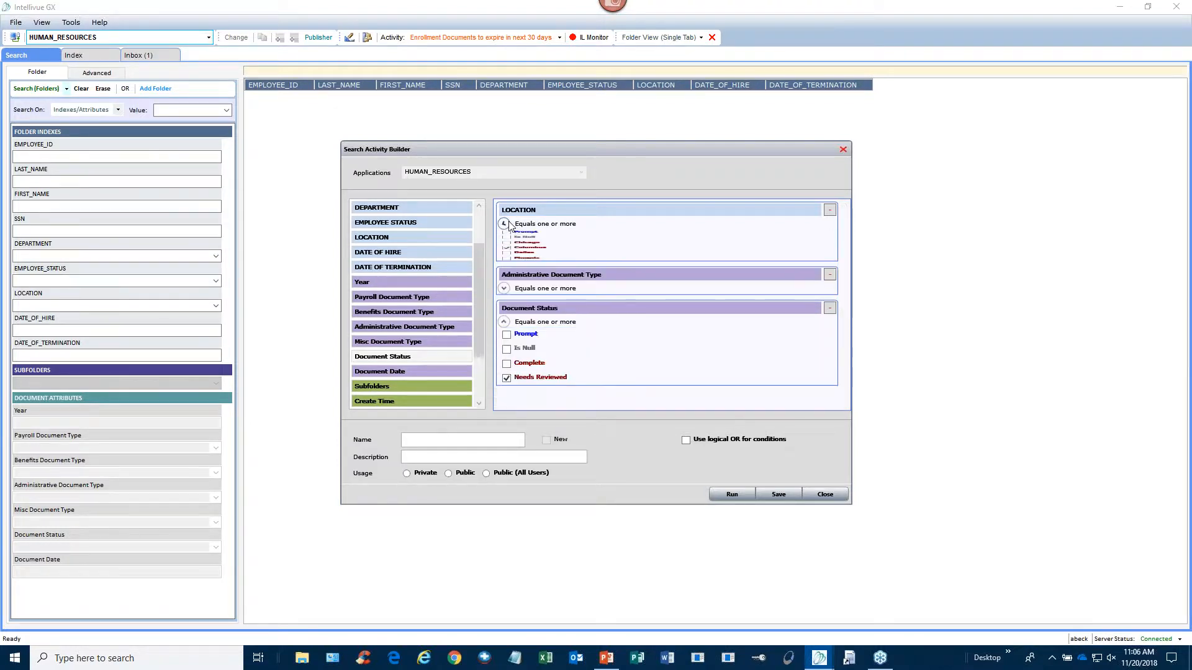
{"action": "left_click", "coordinate": [504, 257]}
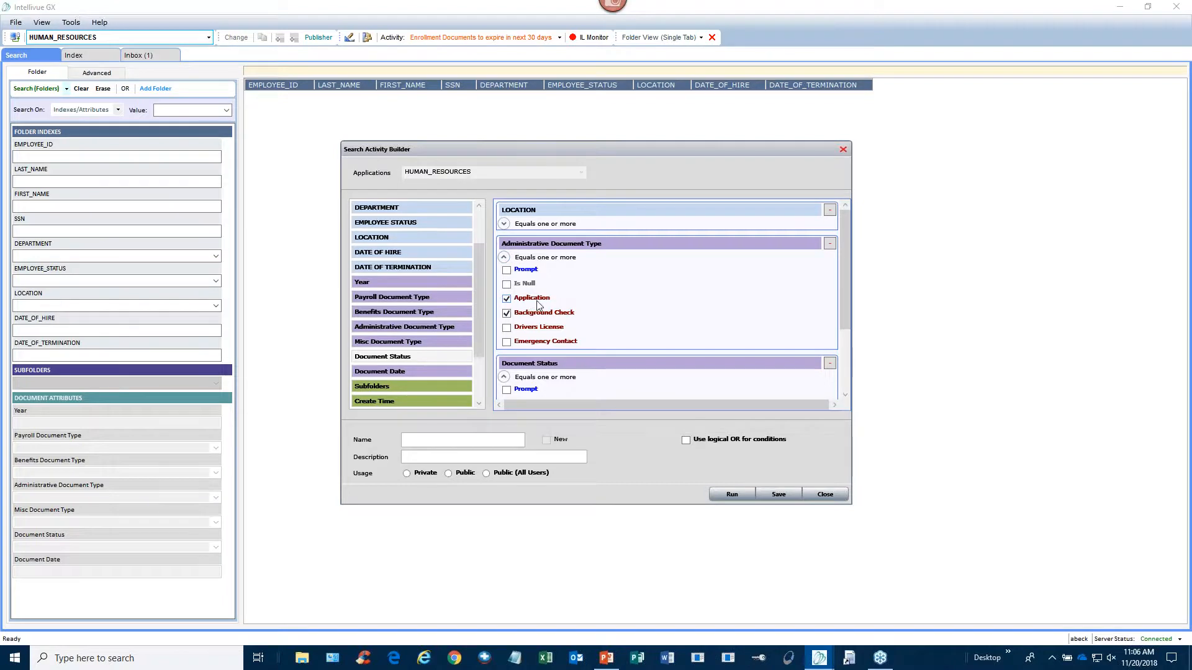
{"action": "left_click", "coordinate": [512, 259]}
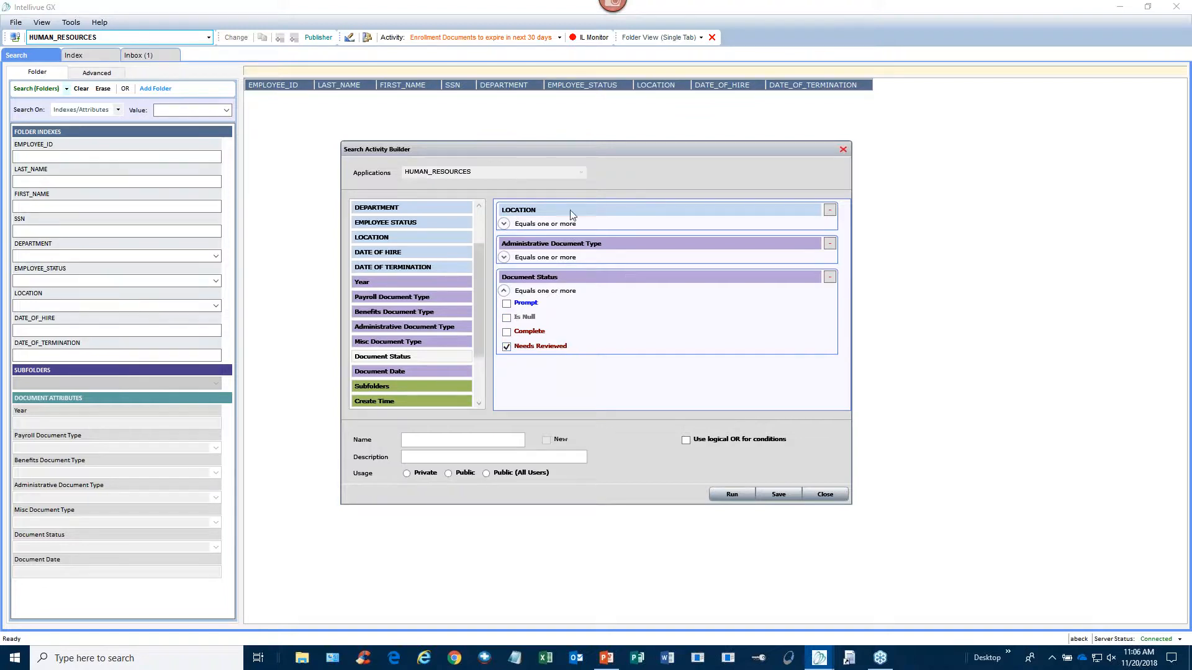
- Run the search, returning 2 folders and 4 documents, and scroll the results to the document columns
{"action": "left_click", "coordinate": [731, 495]}
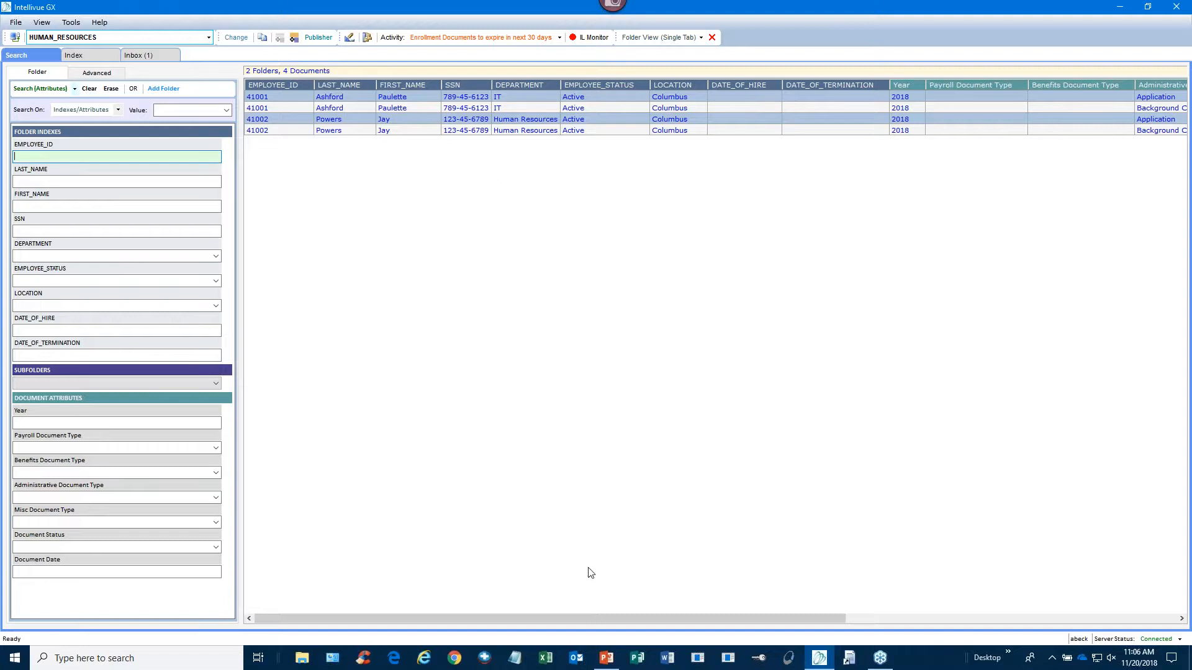
{"action": "left_click_drag", "start_coordinate": [531, 618], "coordinate": [794, 618]}
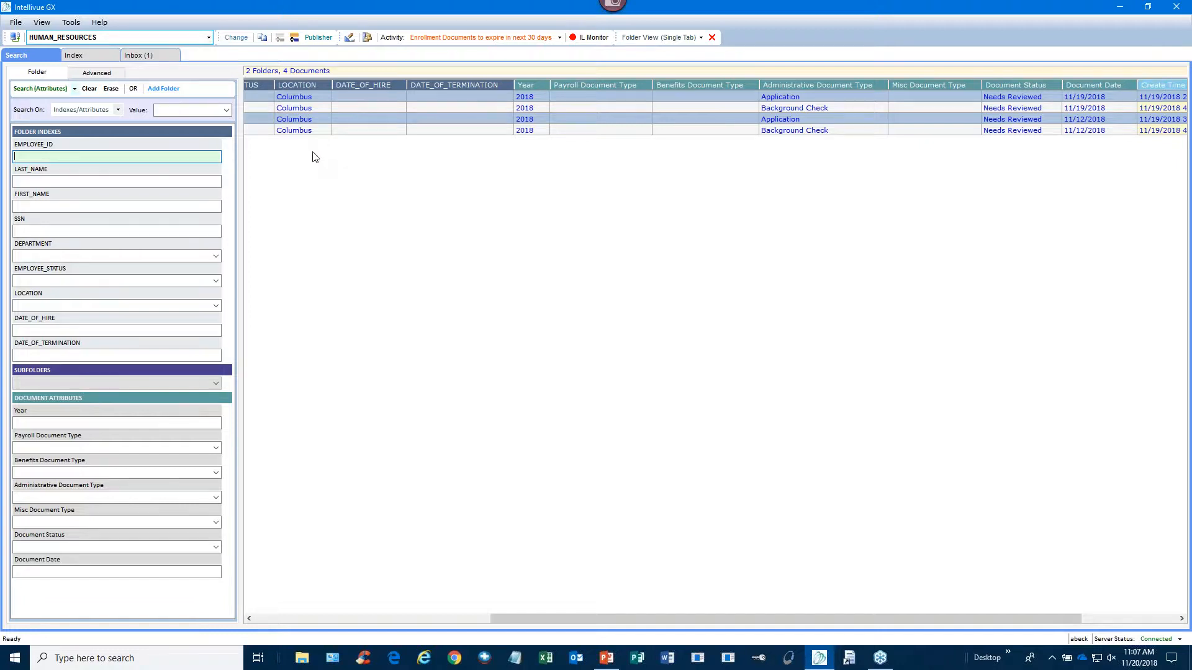
- Save the conditions as a public search activity named 'New Hire Documents for Review'
{"action": "left_click", "coordinate": [349, 38]}
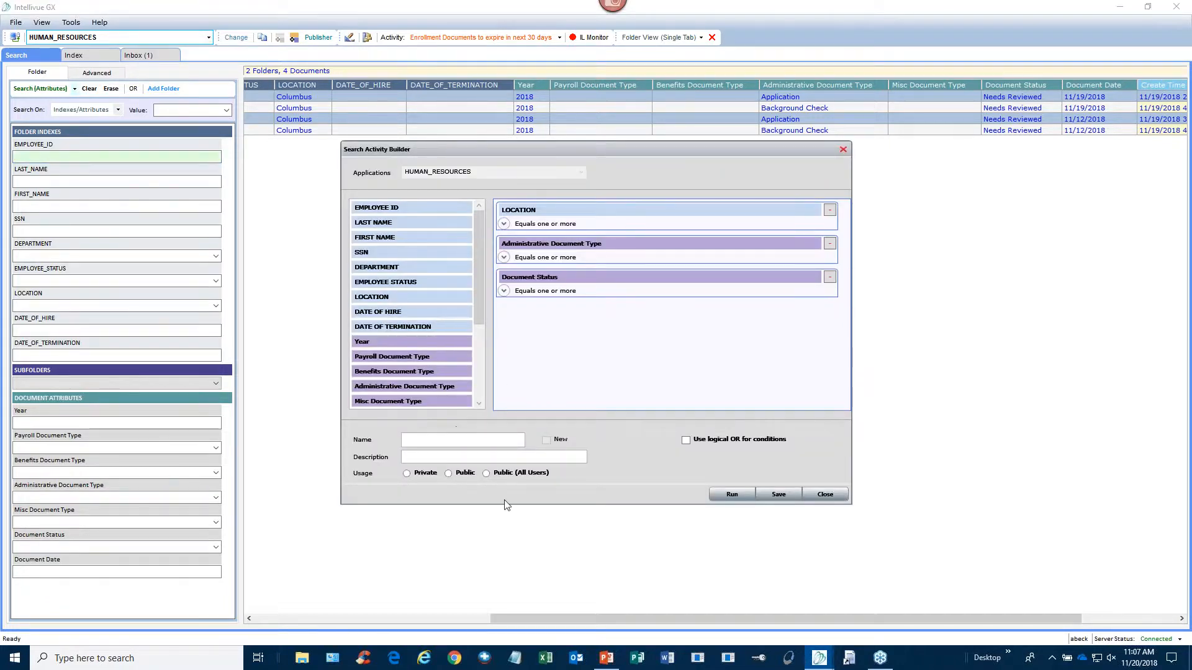
{"action": "left_click", "coordinate": [428, 441]}
{"action": "type", "text": "New Hire Documents for Review"}
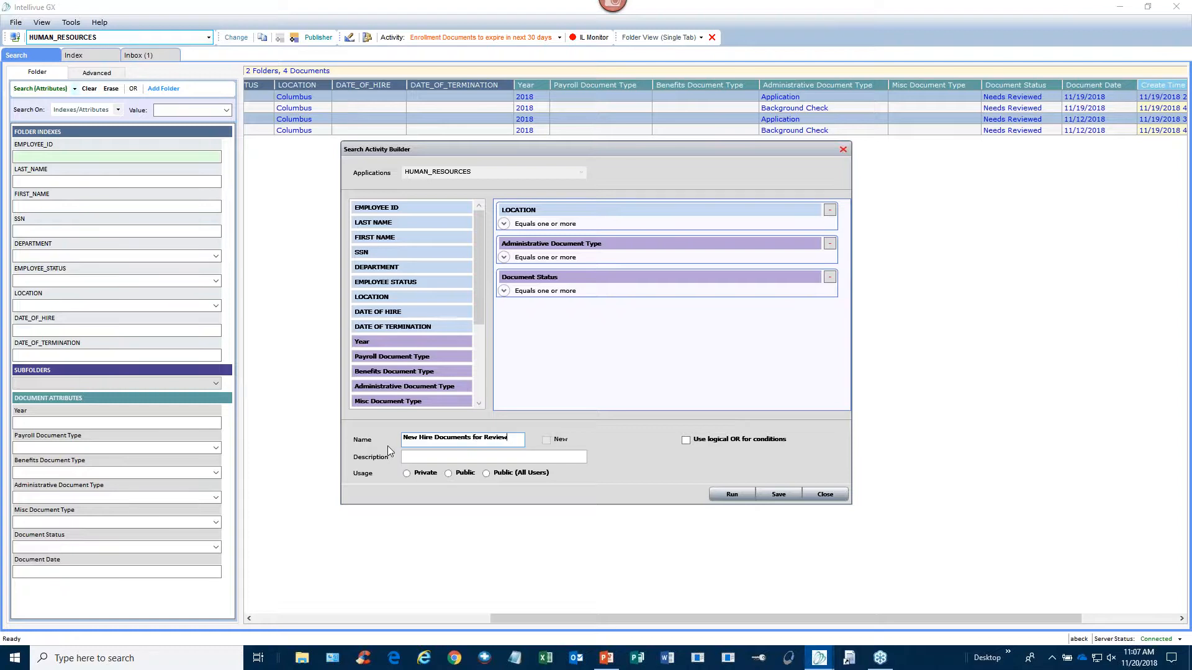
{"action": "left_click", "coordinate": [409, 456]}
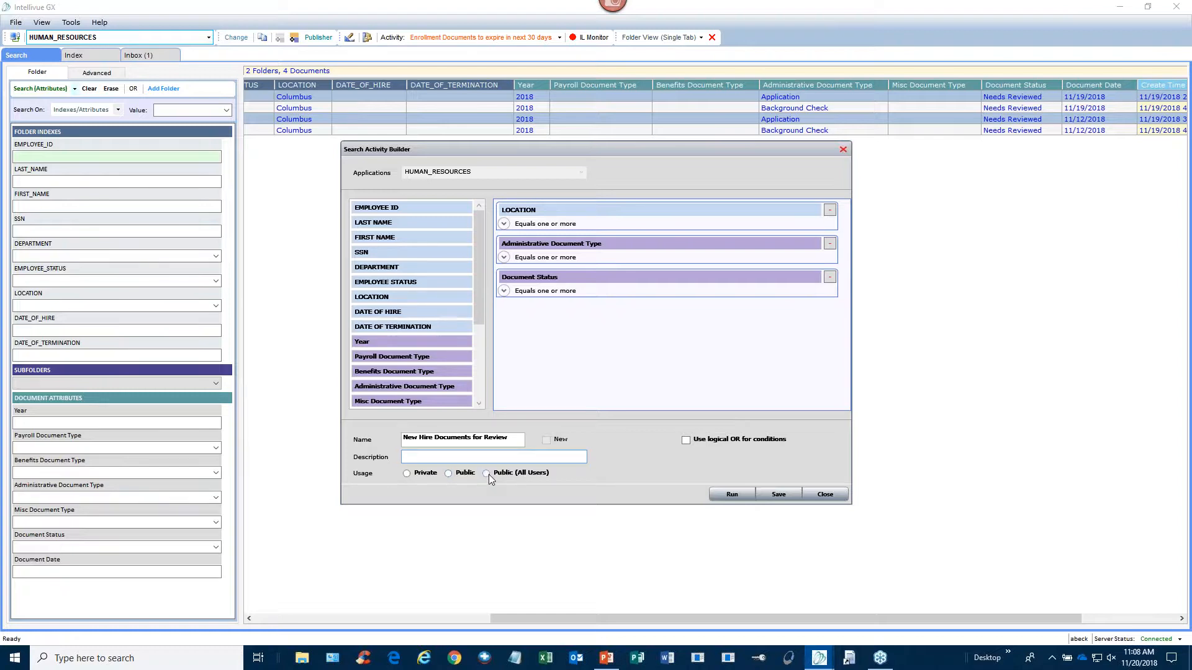
{"action": "left_click", "coordinate": [449, 473]}
{"action": "left_click", "coordinate": [779, 495]}
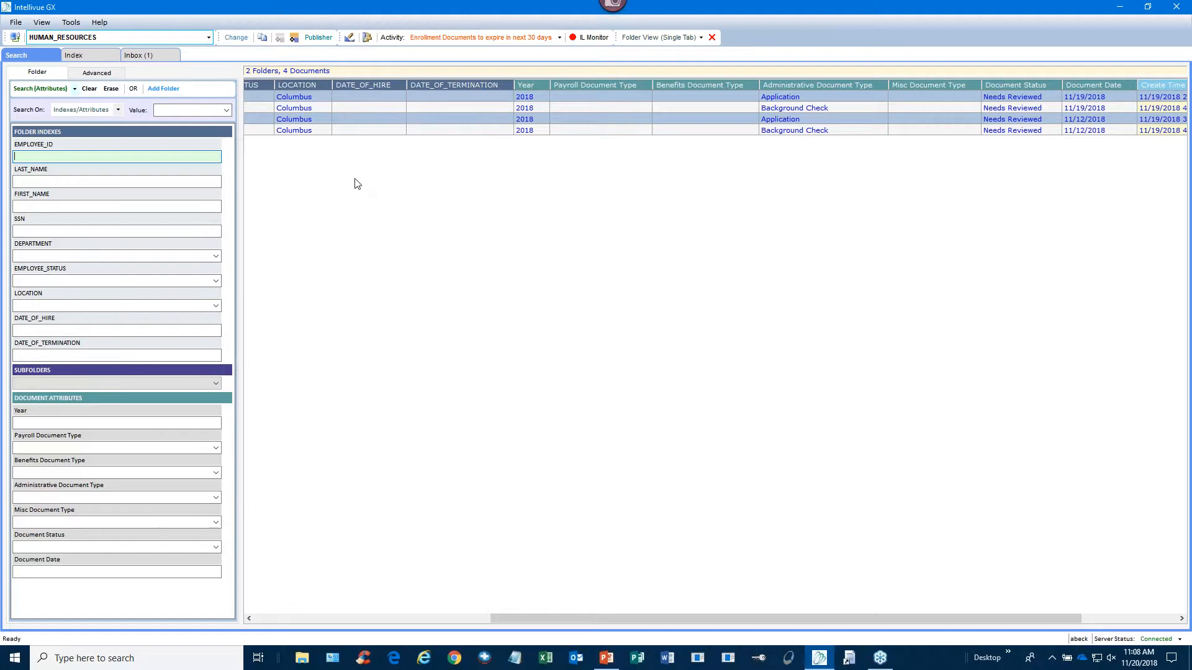
- Open the Search Activity Authority dialog for 'New Hire Documents for Review' in Search Activity Manager
{"action": "left_click", "coordinate": [367, 39]}
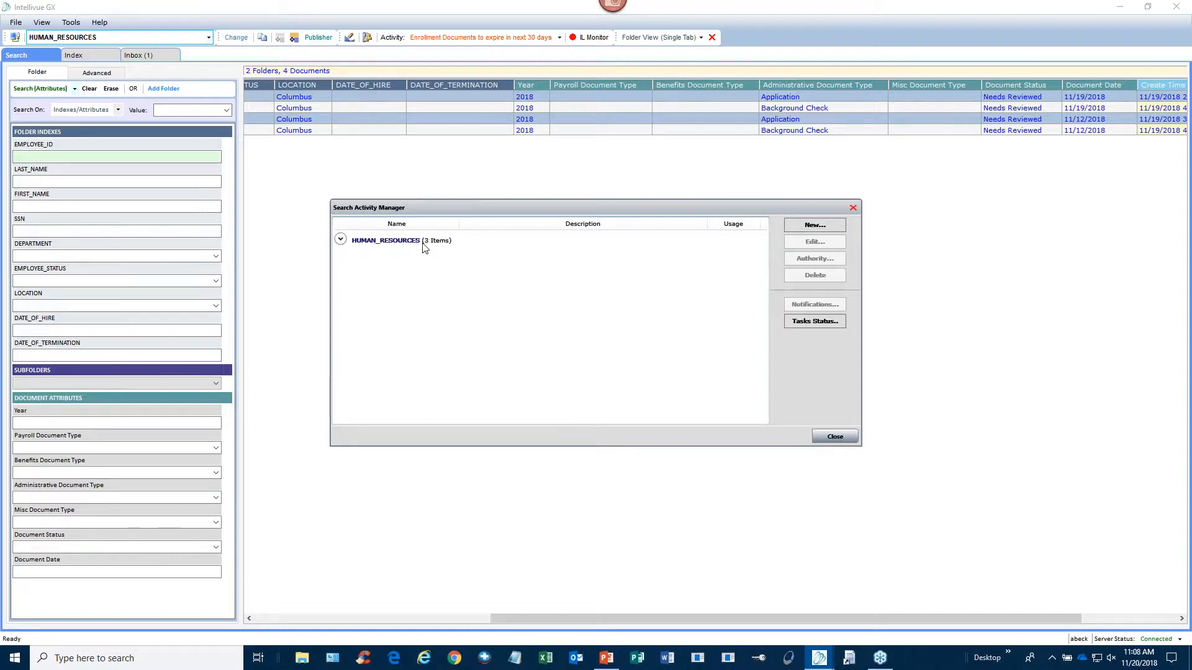
{"action": "left_click", "coordinate": [340, 245]}
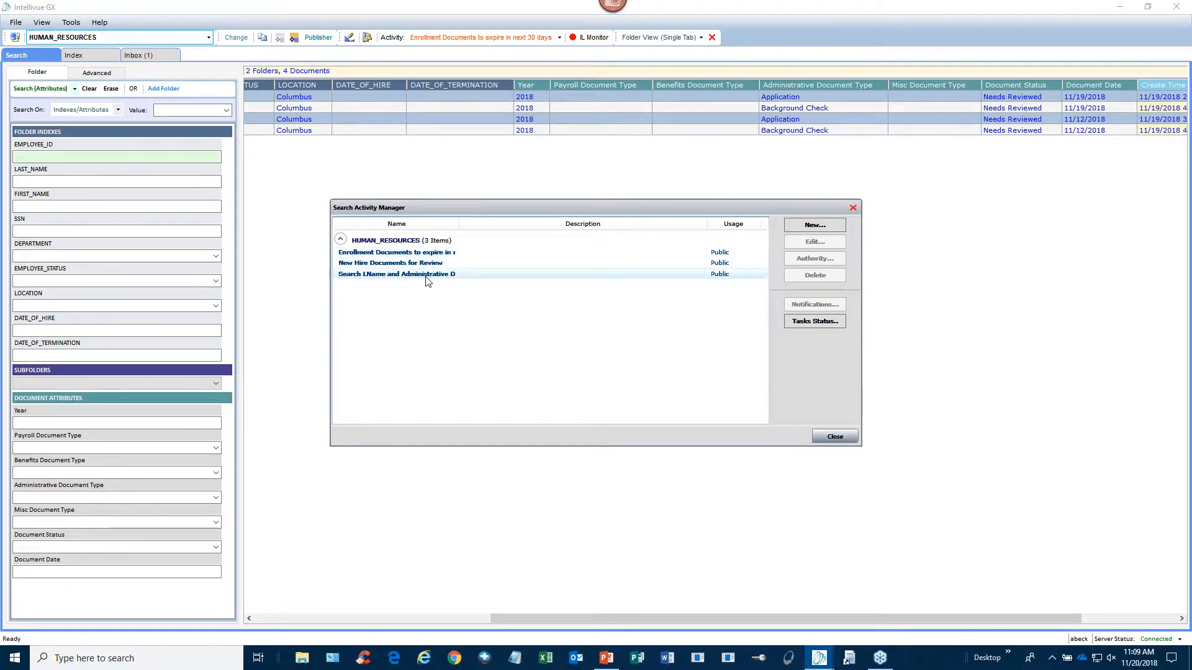
{"action": "left_click", "coordinate": [339, 265]}
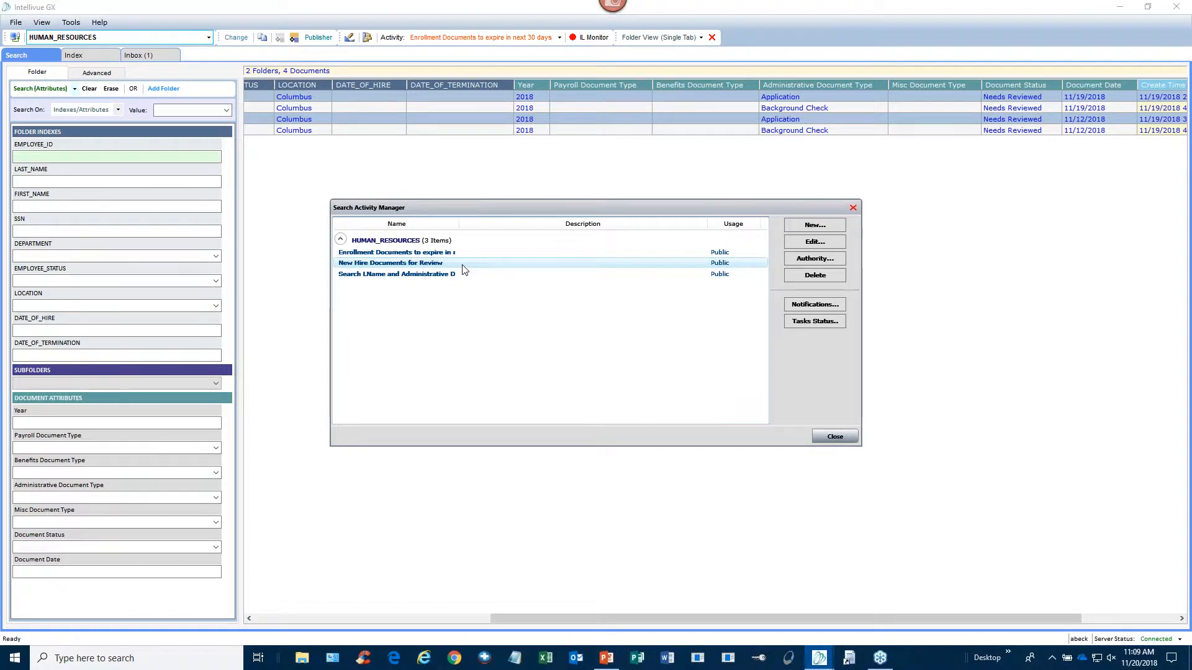
{"action": "left_click", "coordinate": [838, 260]}
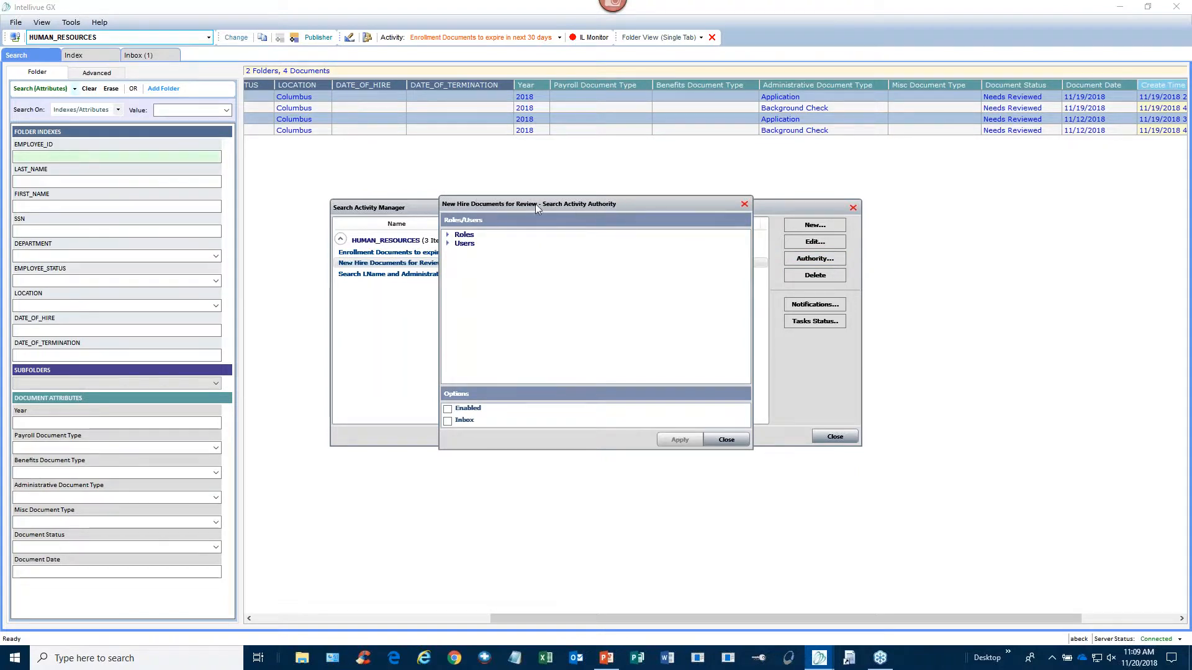
- Give the first user the activity with Enabled and Inbox options ticked, and apply
{"action": "left_click", "coordinate": [447, 235]}
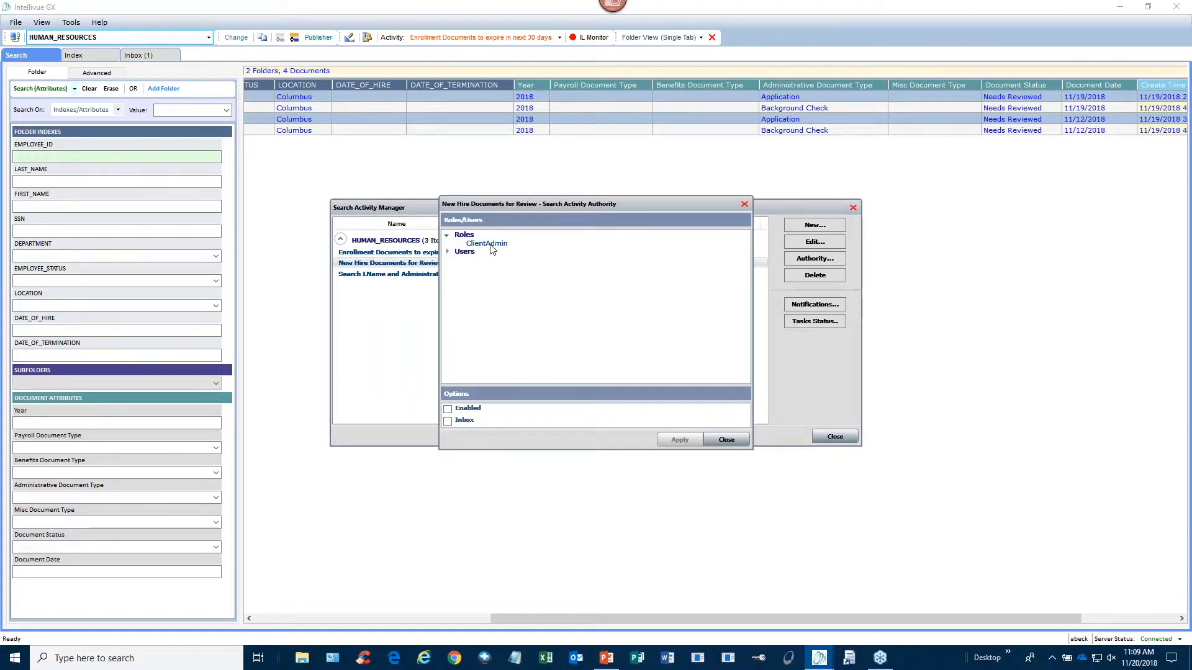
{"action": "left_click", "coordinate": [448, 235]}
{"action": "left_click", "coordinate": [448, 244]}
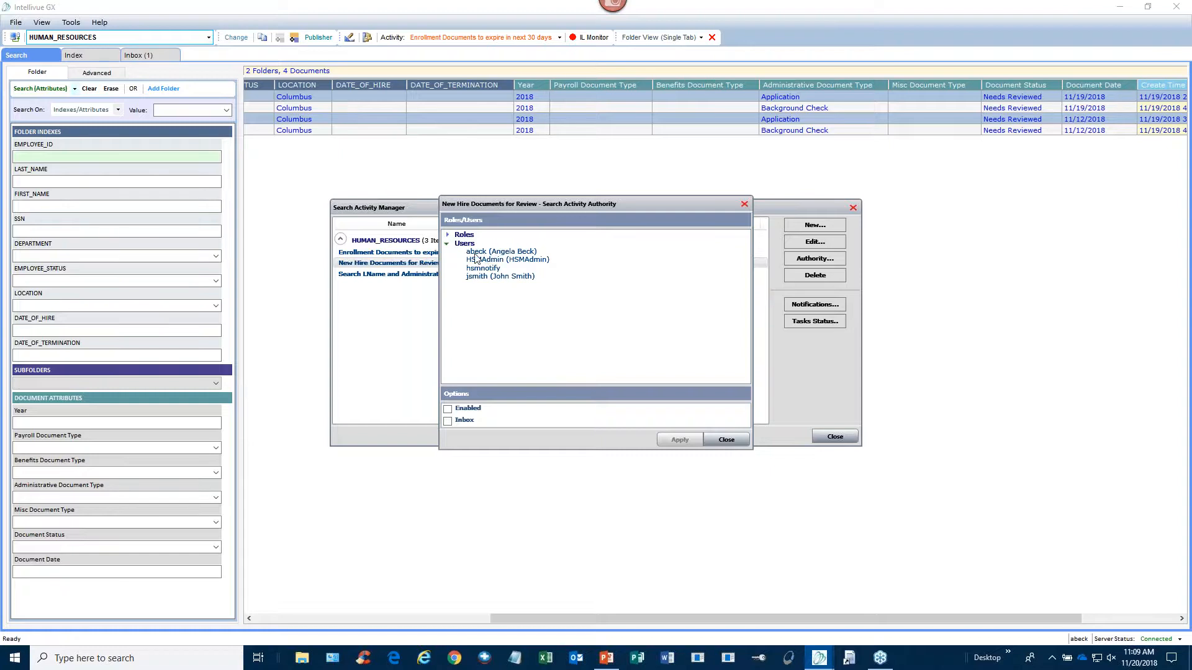
{"action": "left_click", "coordinate": [475, 253]}
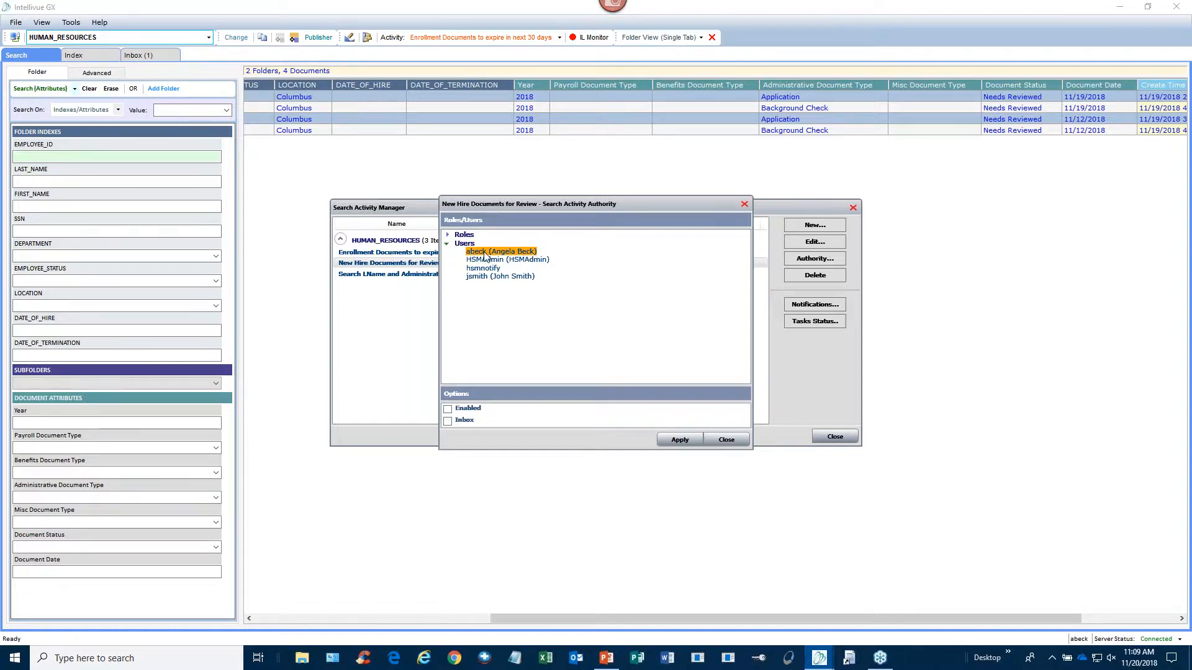
{"action": "left_click", "coordinate": [447, 410]}
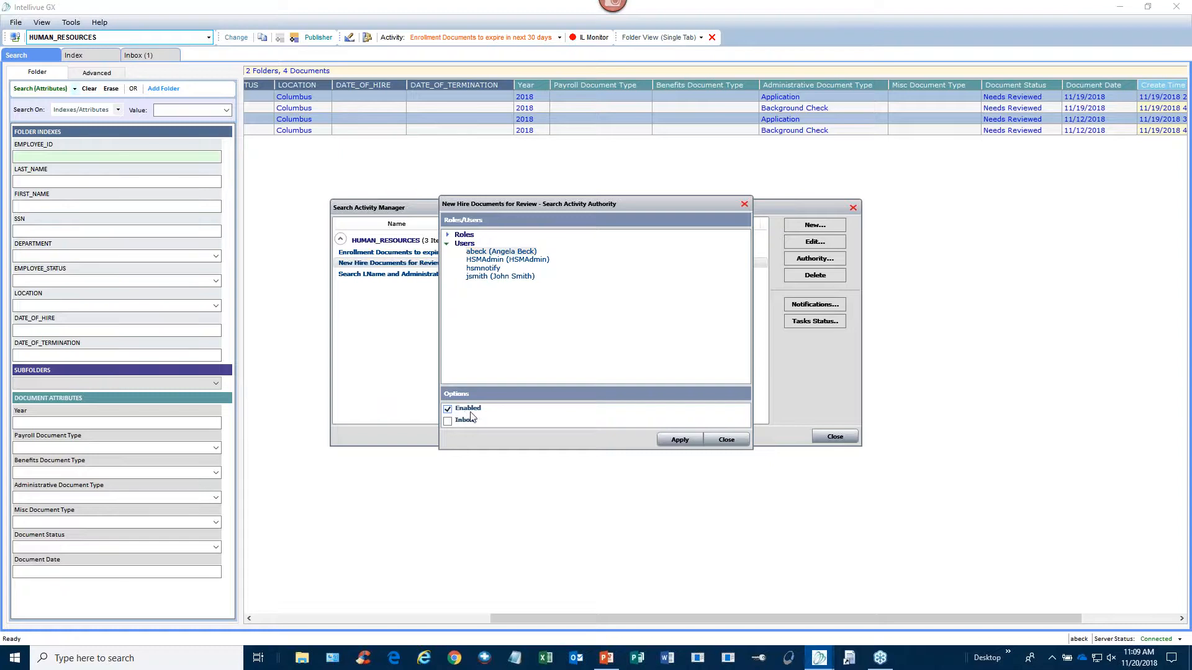
{"action": "left_click", "coordinate": [447, 409]}
{"action": "left_click", "coordinate": [448, 409]}
{"action": "left_click", "coordinate": [447, 423]}
{"action": "left_click", "coordinate": [693, 443]}
{"action": "left_click", "coordinate": [533, 251]}
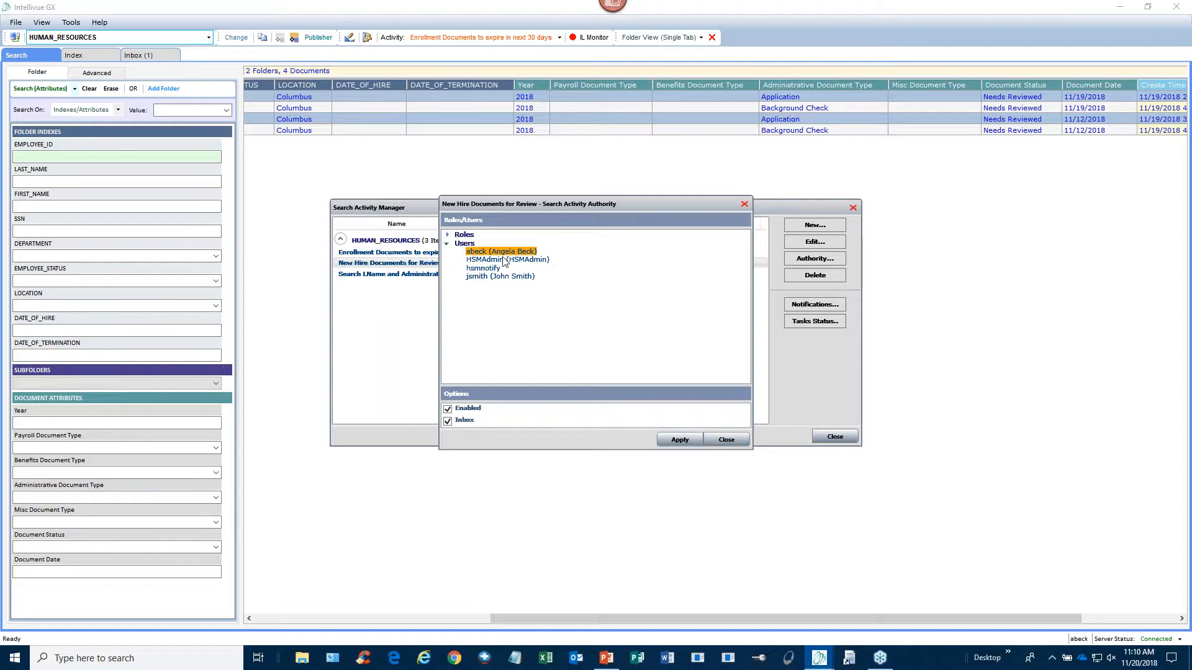
- Add the recipient's e-mail address as a workflow notification recipient for the activity
{"action": "left_click", "coordinate": [726, 440]}
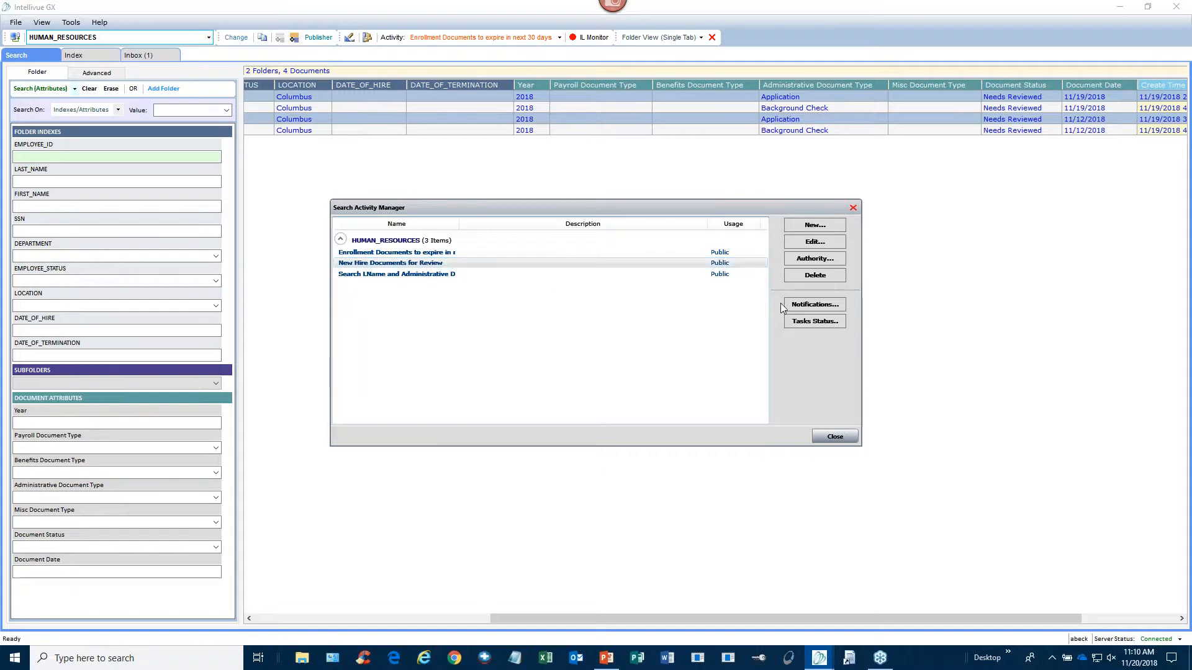
{"action": "left_click", "coordinate": [838, 305]}
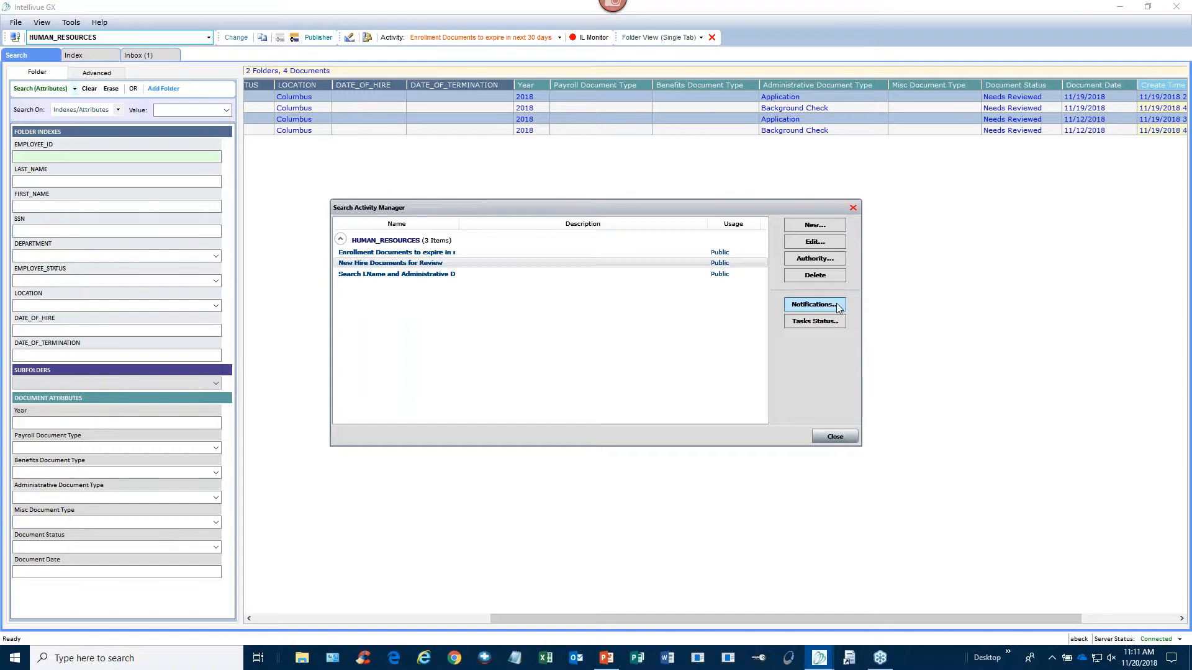
{"action": "left_click", "coordinate": [622, 263]}
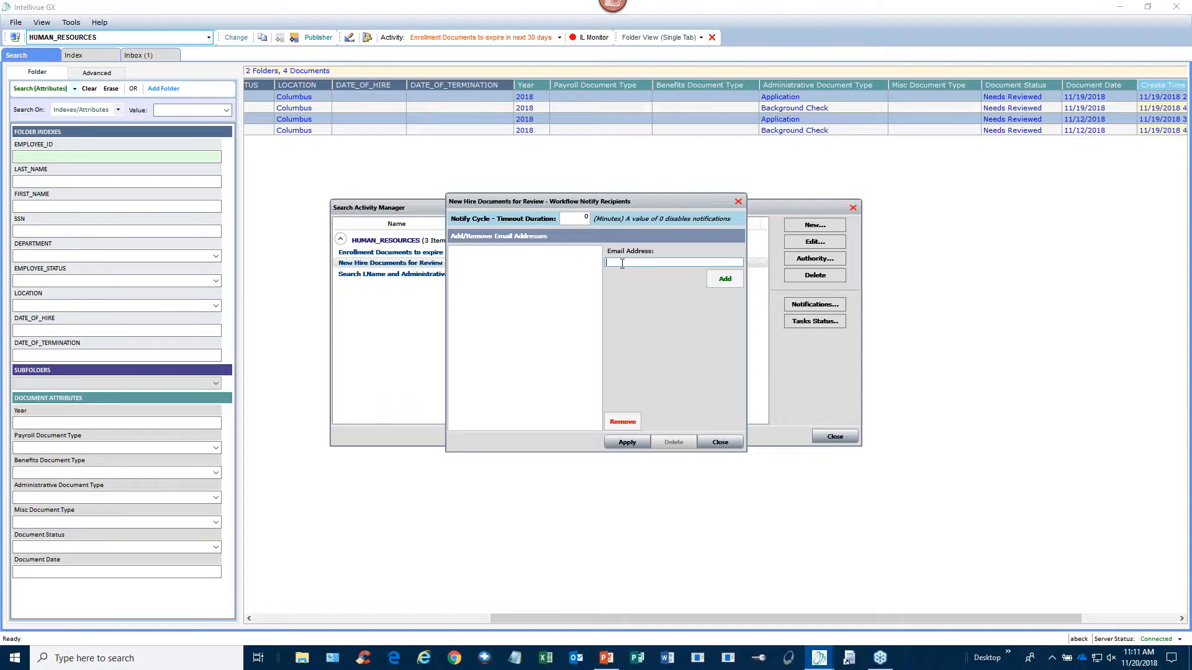
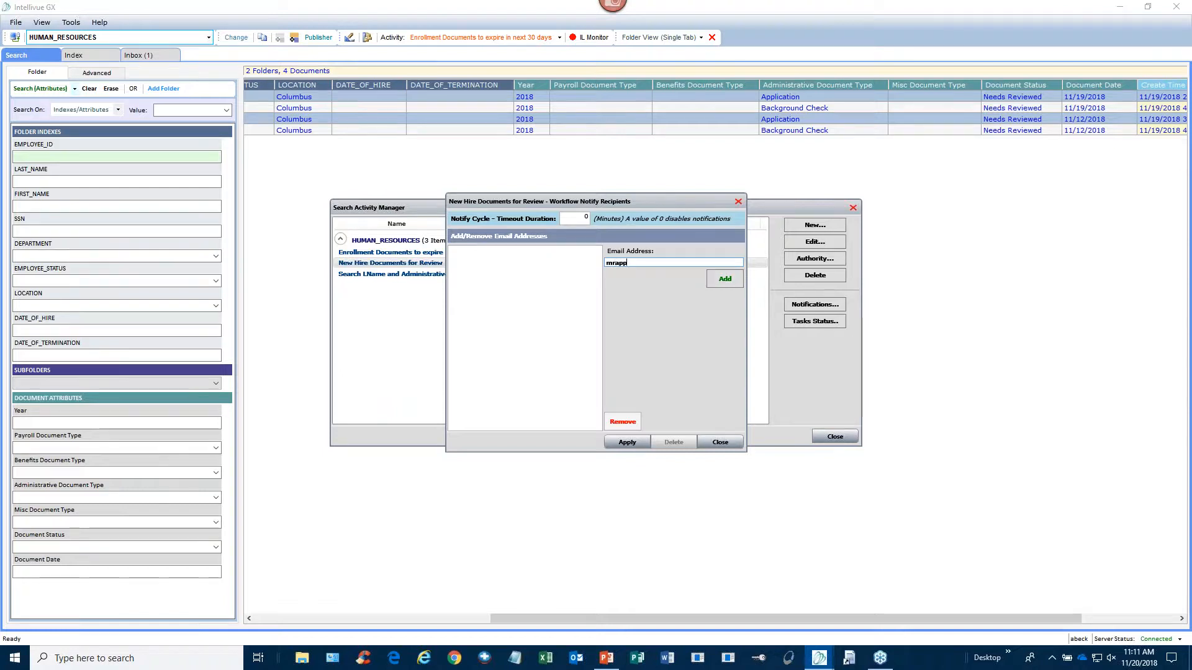
{"action": "left_click", "coordinate": [718, 285]}
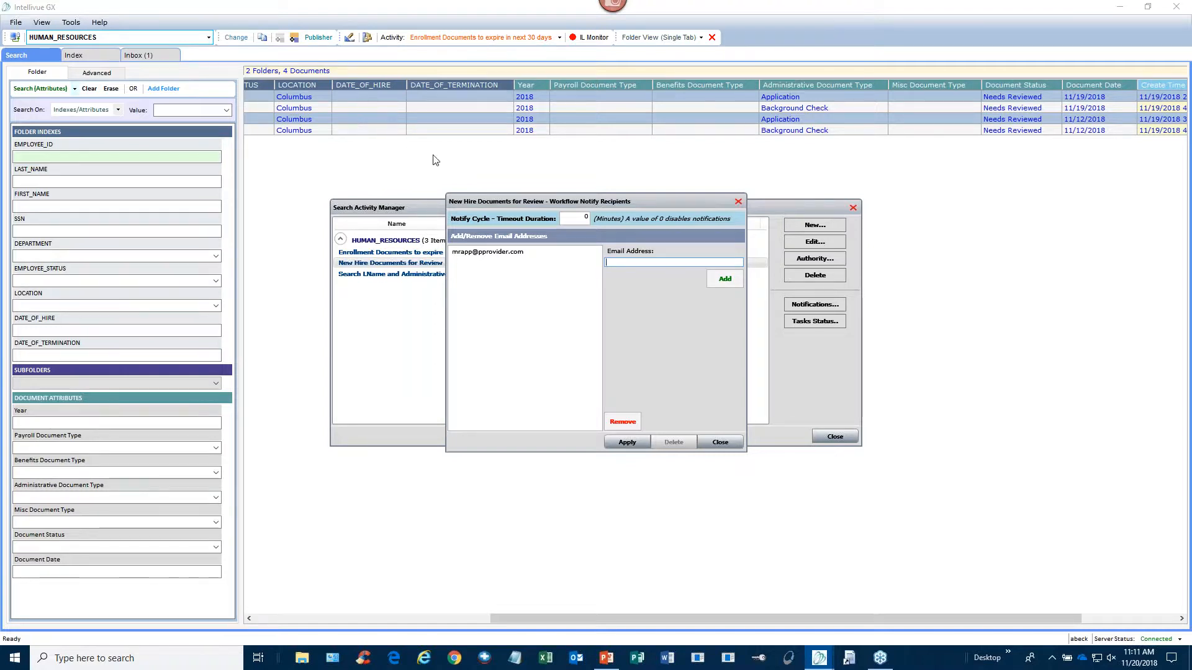
{"action": "left_click", "coordinate": [731, 447]}
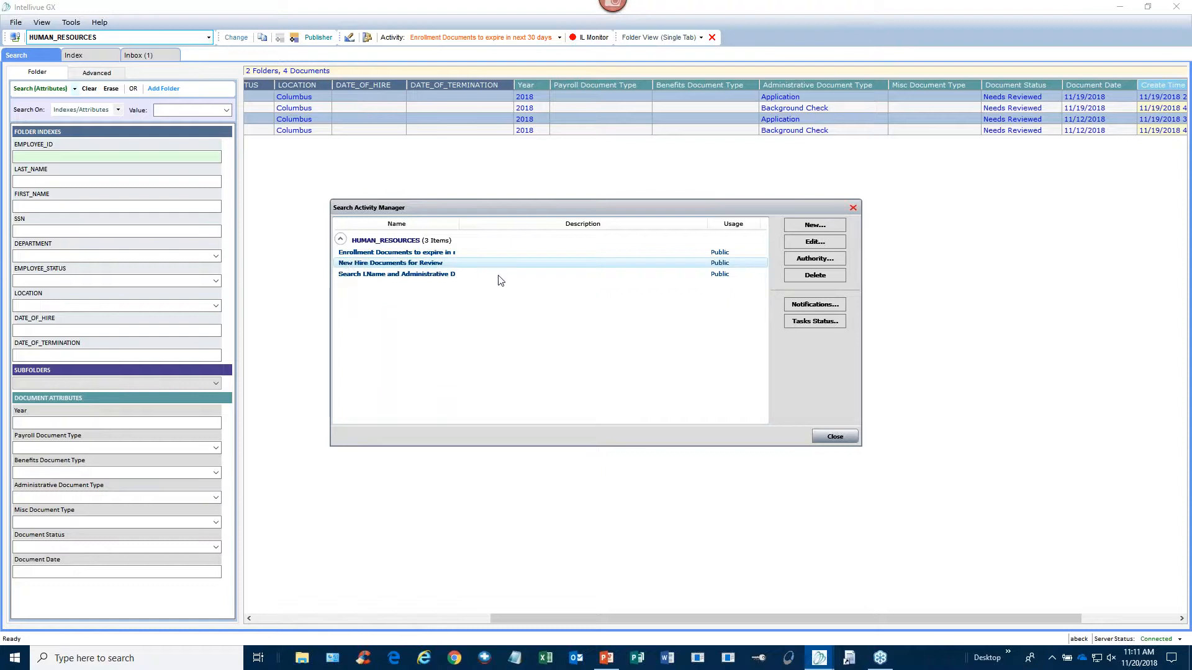
- Close Search Activity Manager and log back in to the service provider with the account password
{"action": "left_click", "coordinate": [824, 445]}
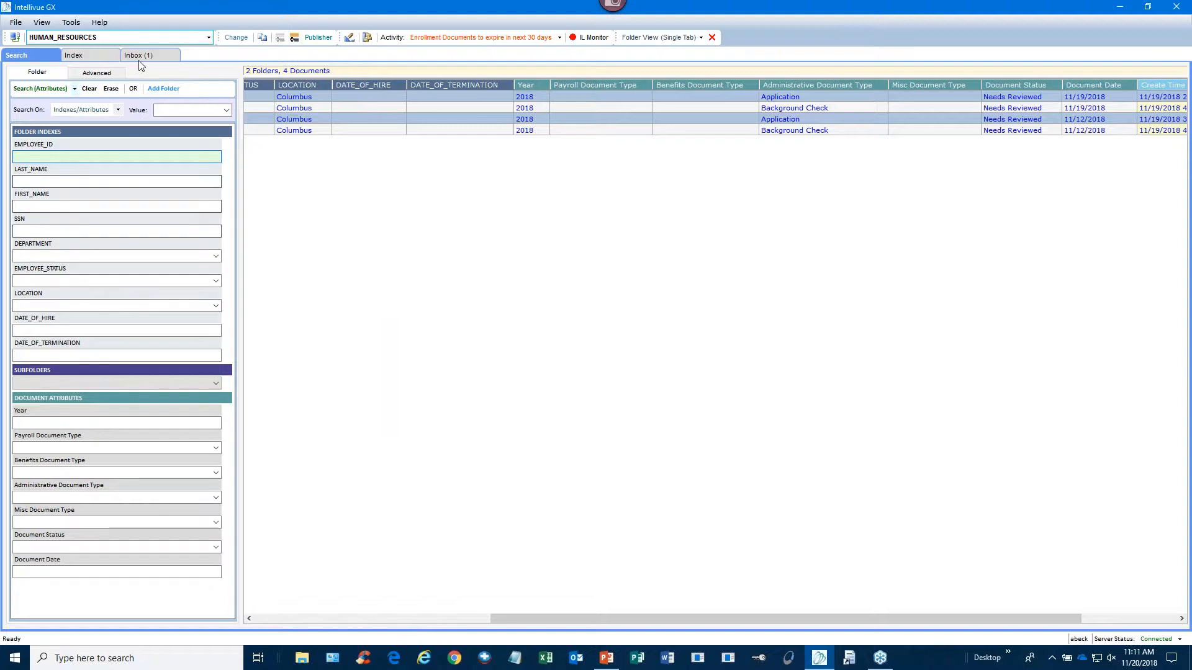
{"action": "left_click", "coordinate": [16, 40]}
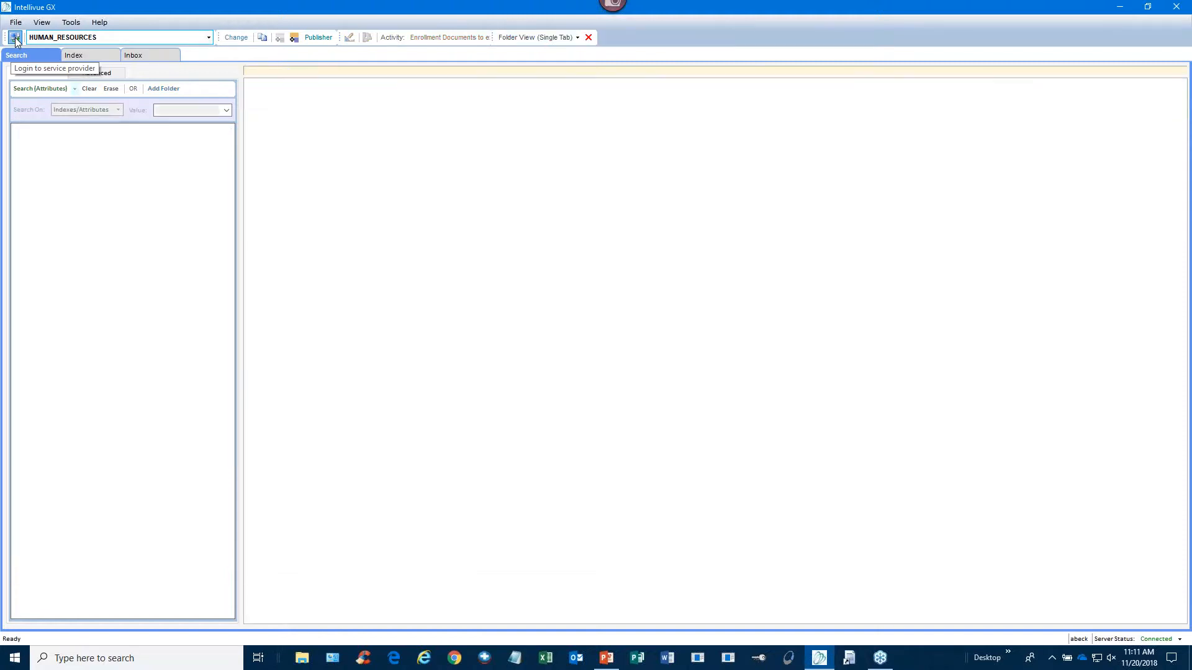
{"action": "type", "text": "*"}
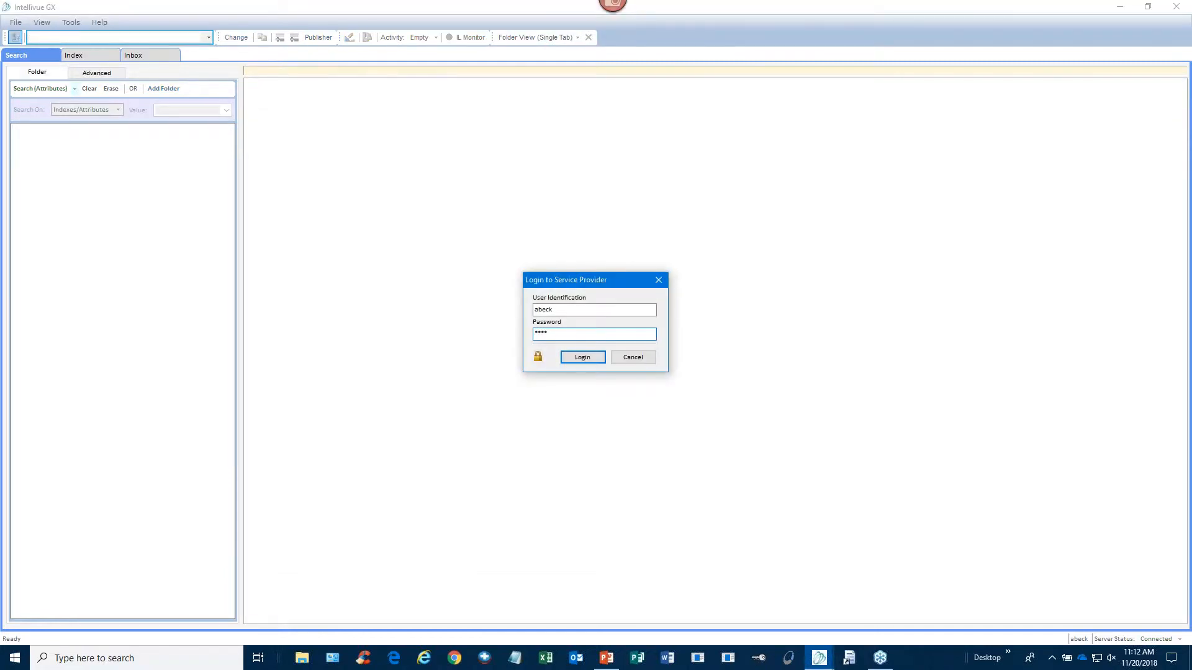
{"action": "key", "text": "Return"}
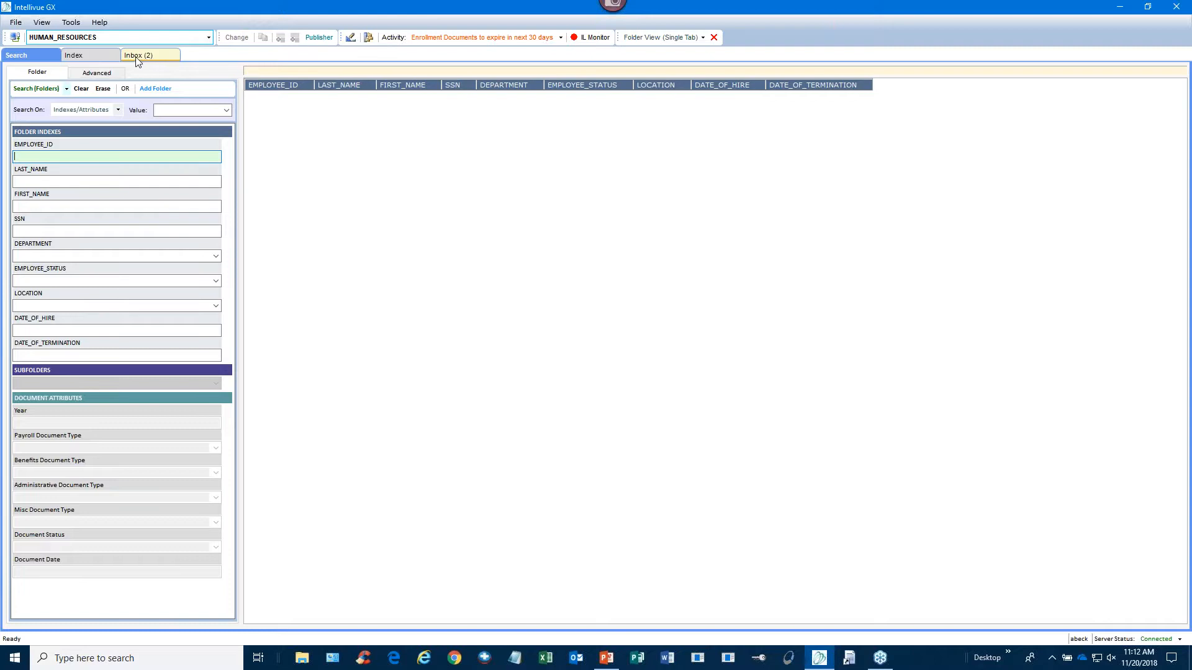
- Run New Hire Documents for Review from the Inbox and open the first result's employee folder
{"action": "left_click", "coordinate": [159, 57]}
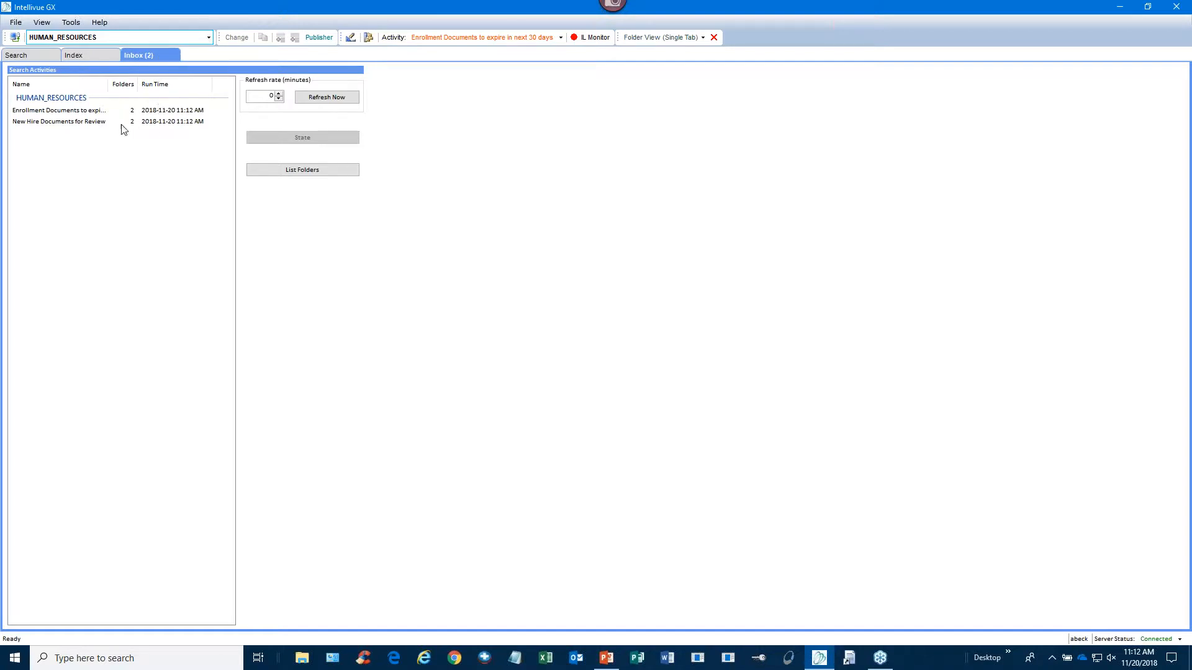
{"action": "left_click", "coordinate": [19, 122]}
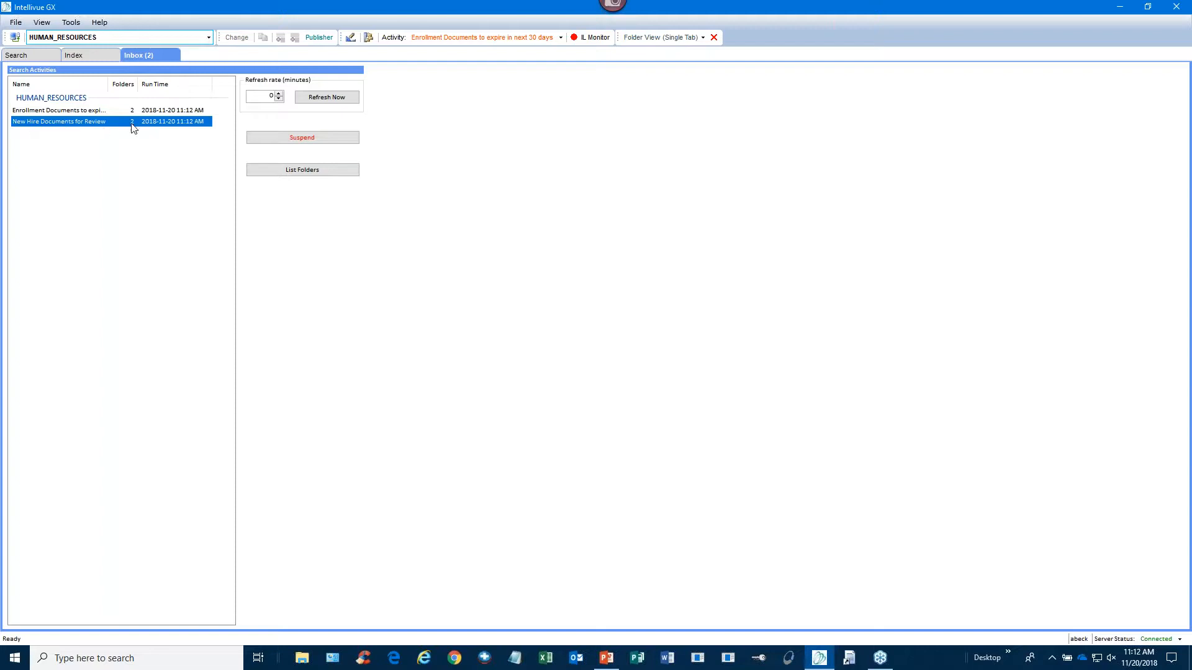
{"action": "double_click", "coordinate": [23, 127]}
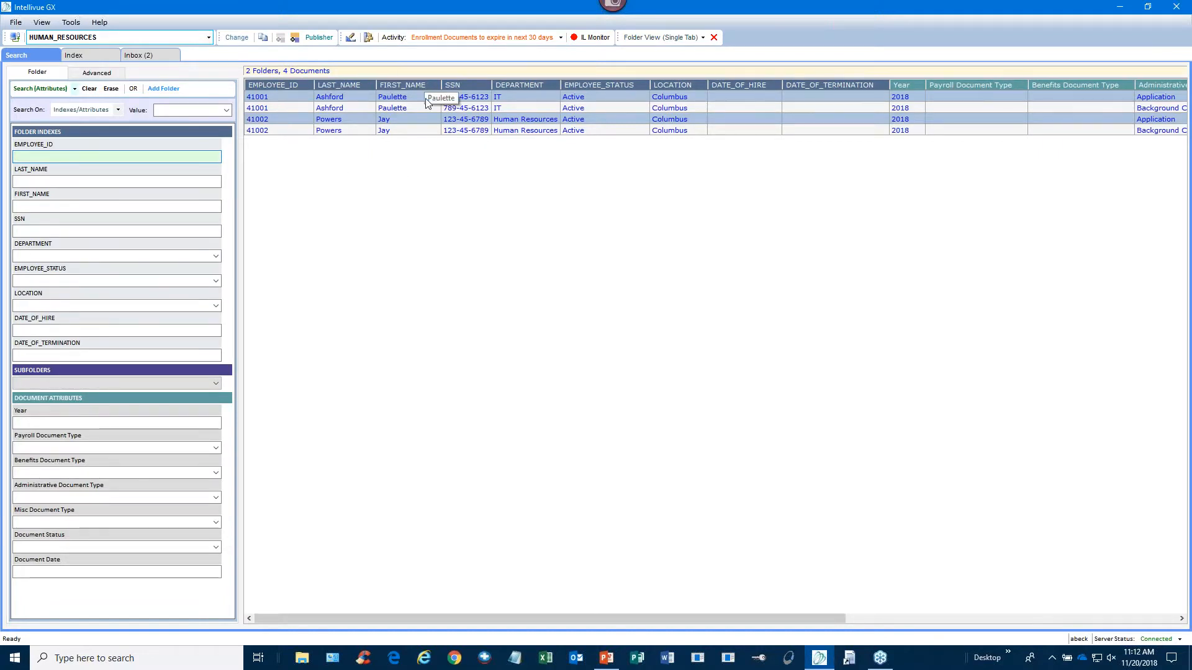
{"action": "left_click_drag", "start_coordinate": [488, 617], "coordinate": [695, 618]}
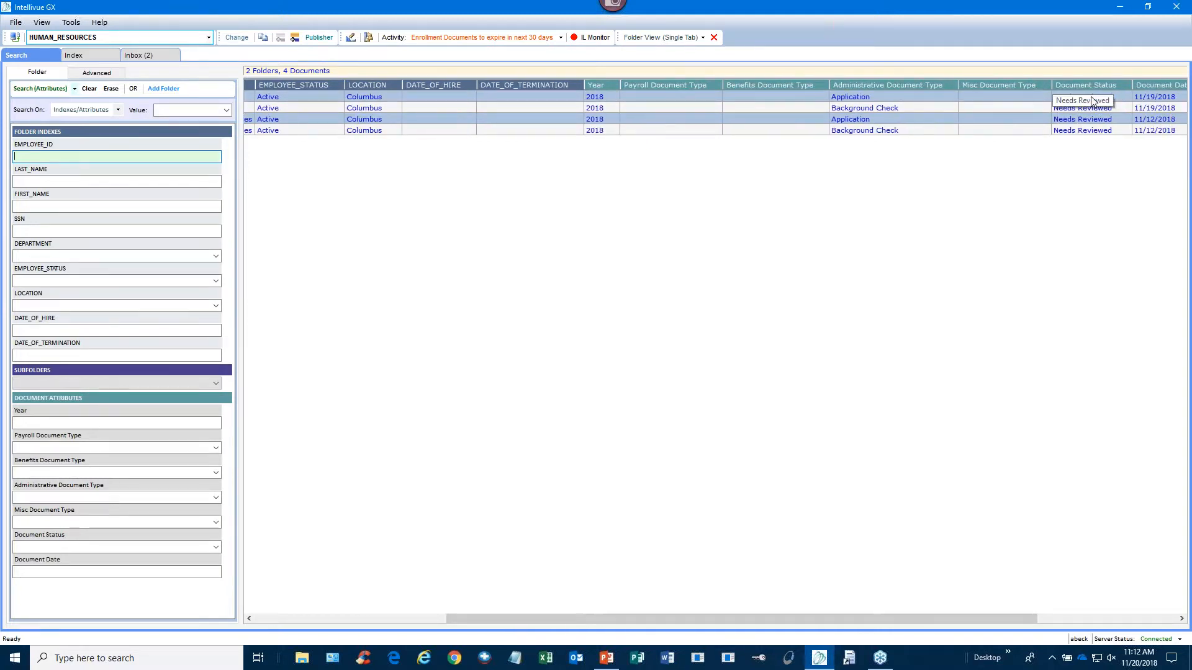
{"action": "left_click", "coordinate": [961, 97]}
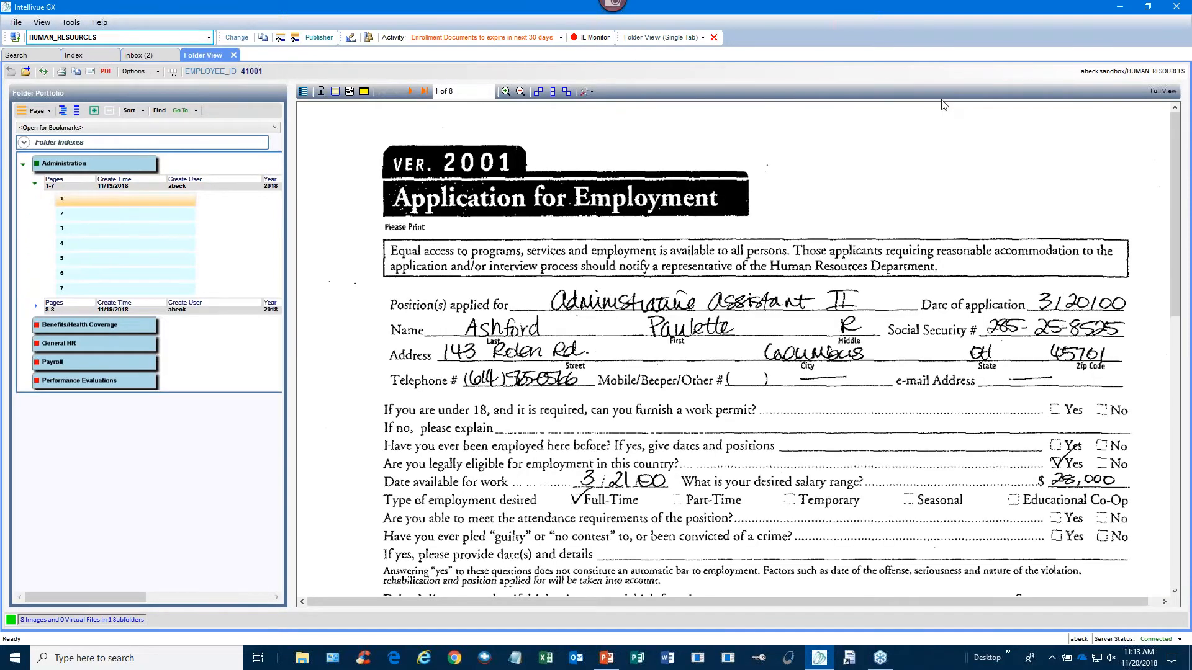
- On page 2, change the Application document's Document Status from Needs Reviewed to Complete
{"action": "left_click", "coordinate": [409, 91]}
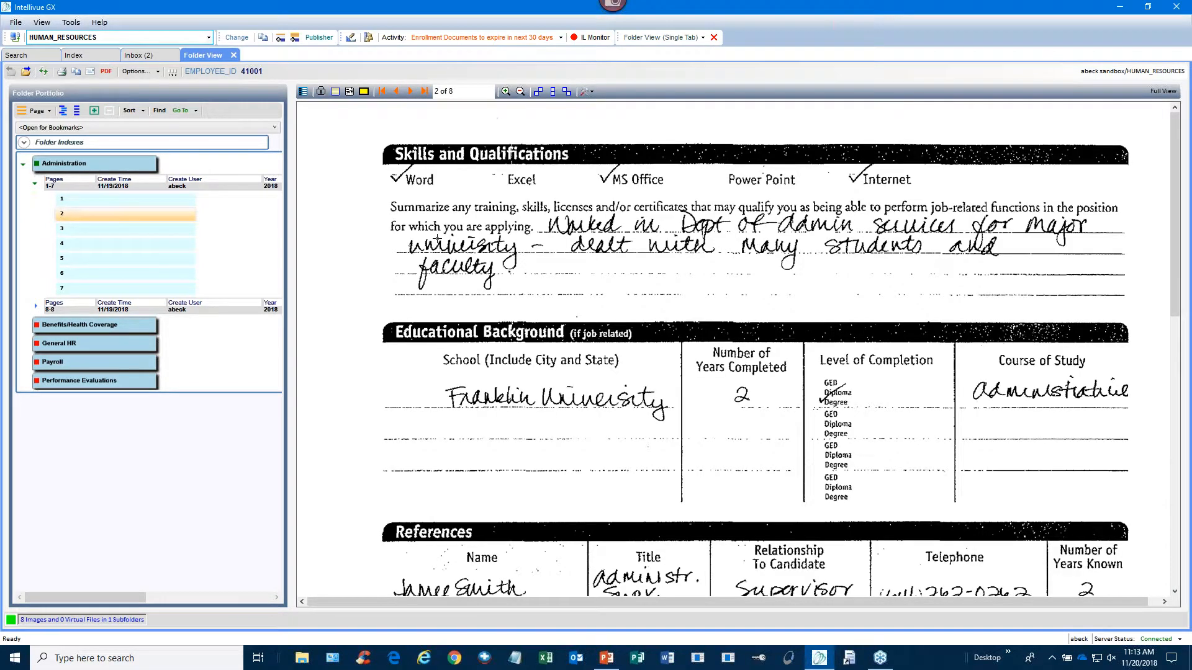
{"action": "left_click", "coordinate": [303, 93]}
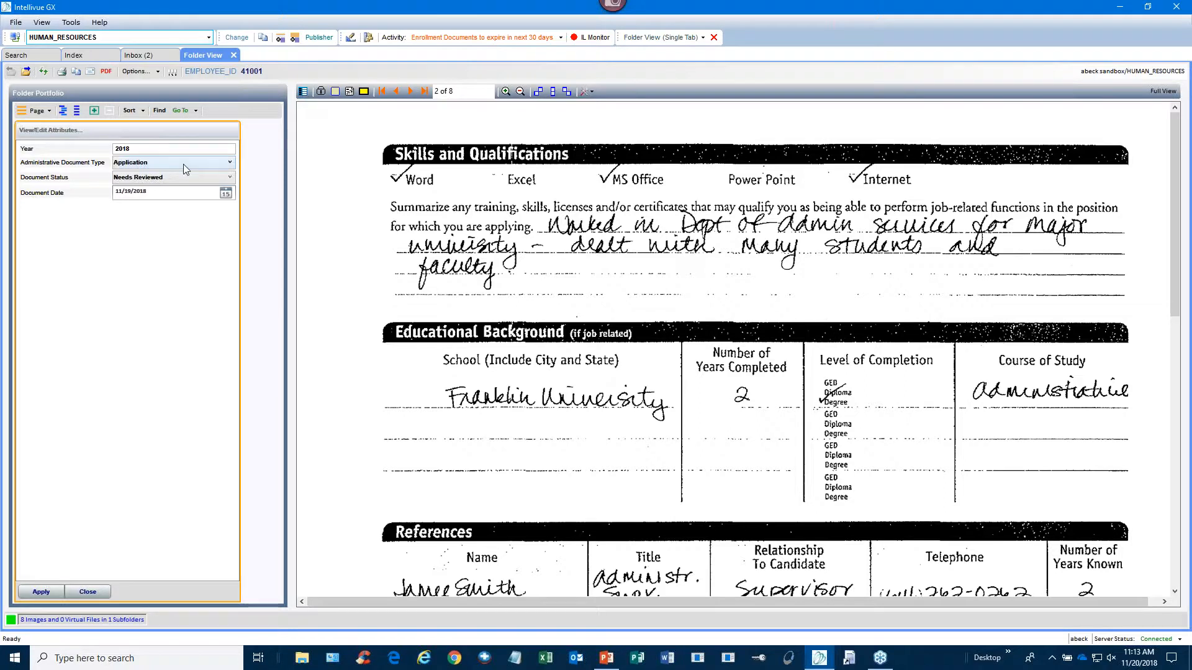
{"action": "left_click", "coordinate": [230, 177]}
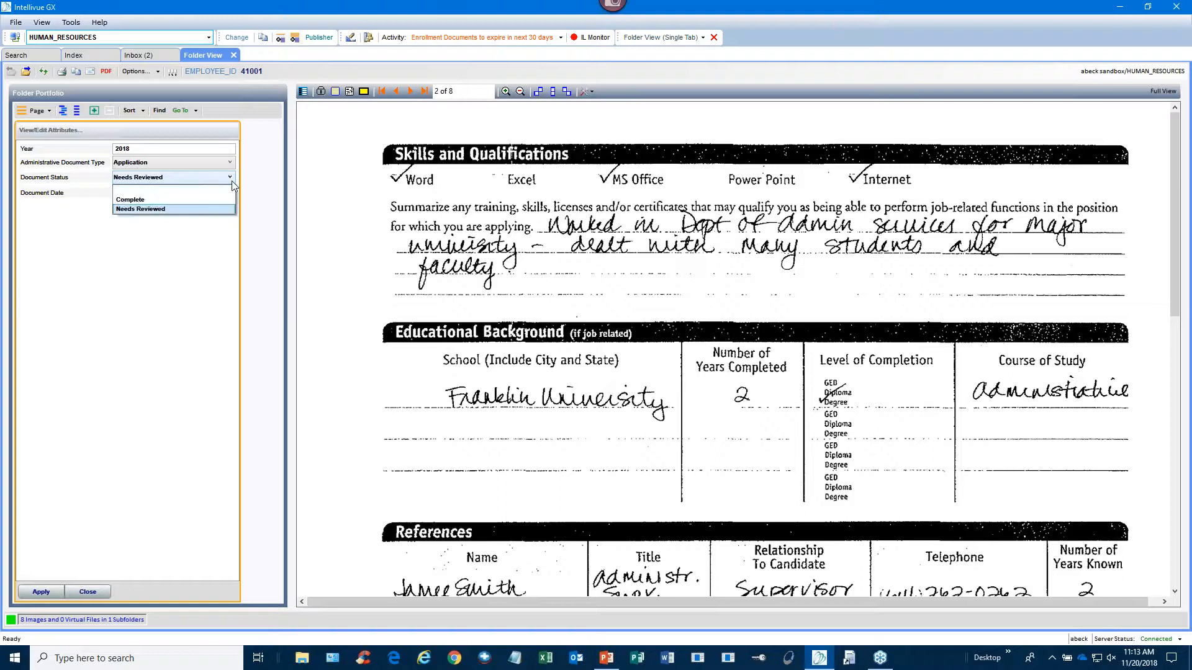
{"action": "left_click", "coordinate": [176, 201]}
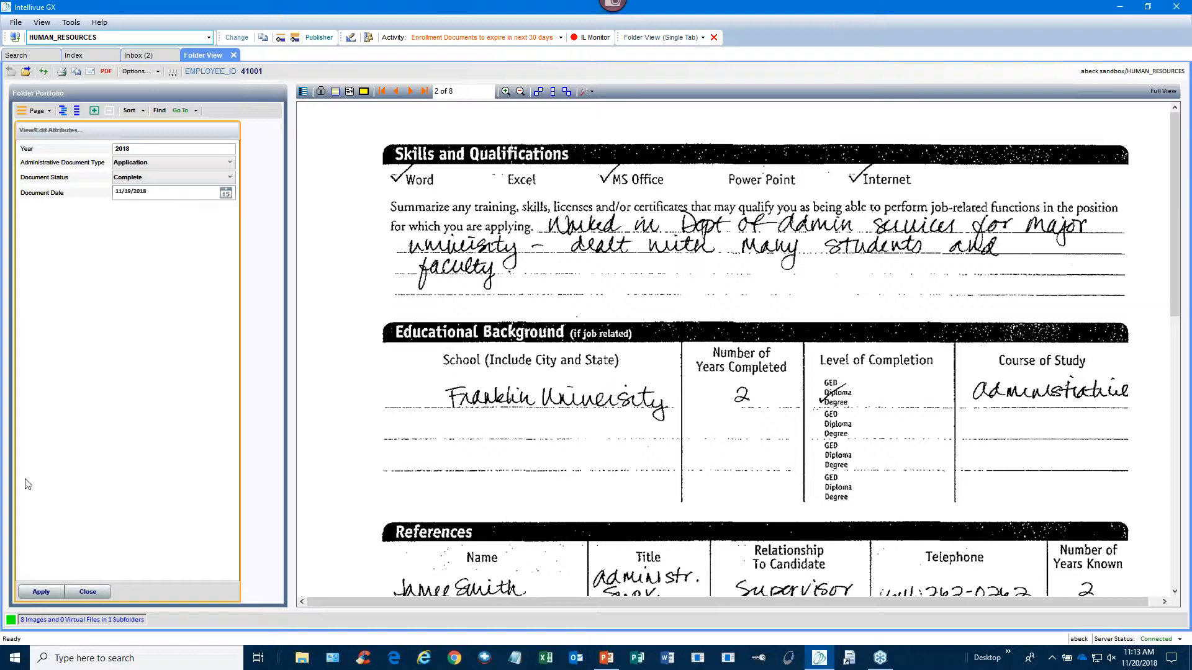
{"action": "left_click", "coordinate": [36, 595]}
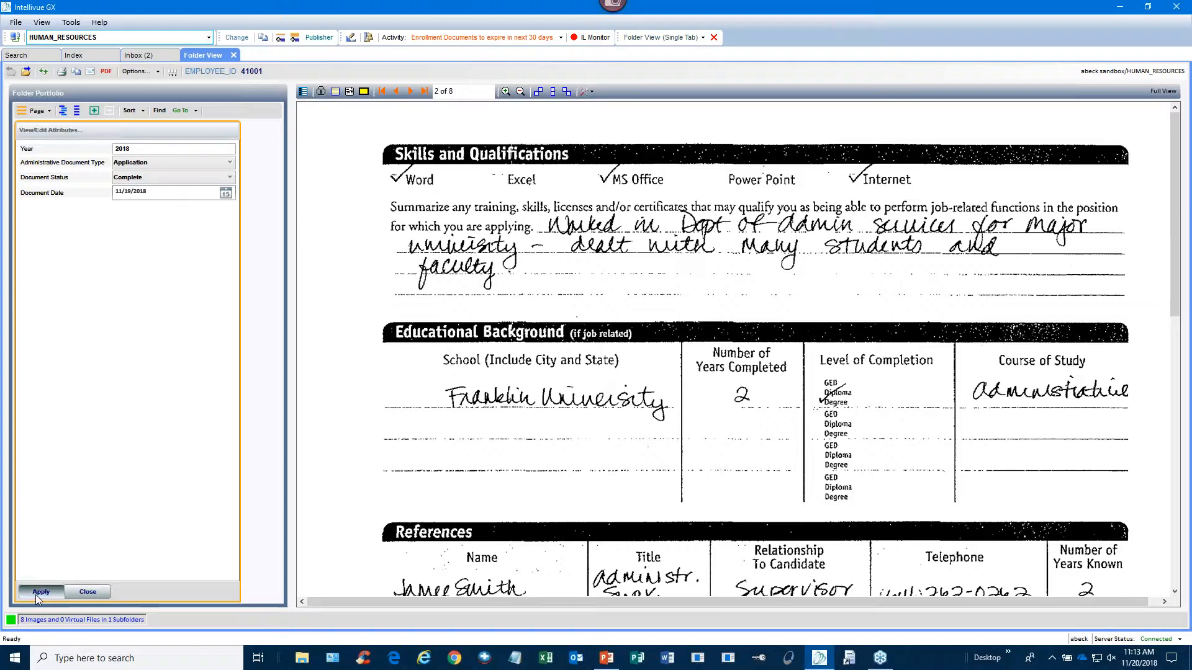
{"action": "left_click", "coordinate": [90, 596]}
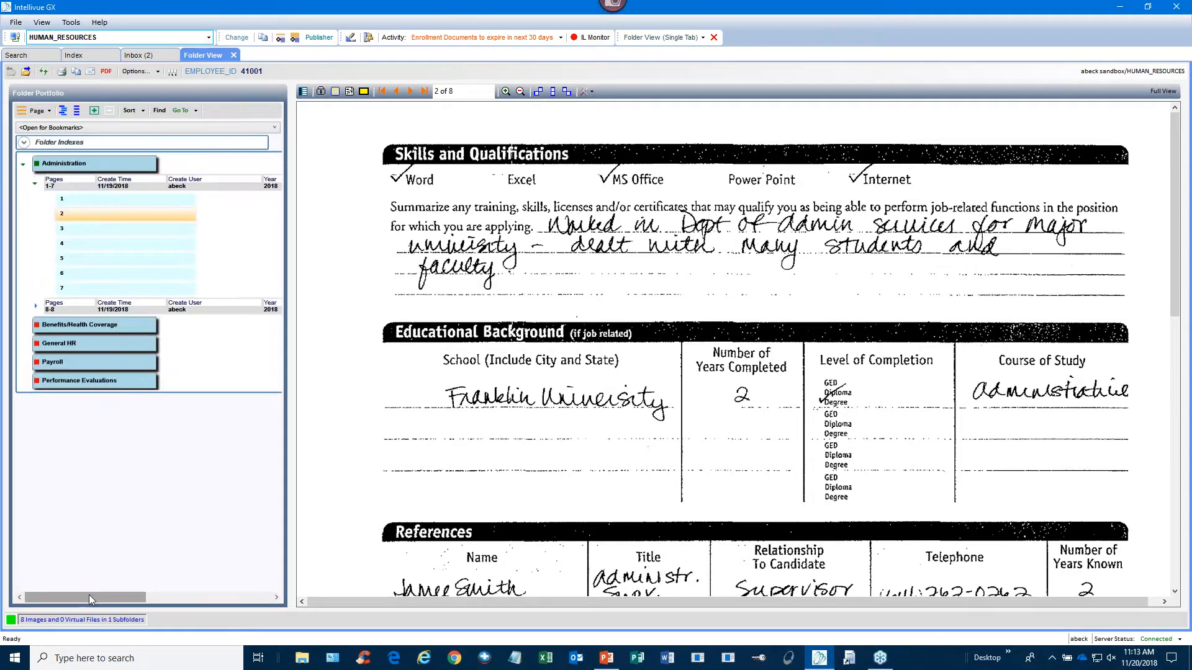
- Go to the Background Check page and set its Document Status to Complete
{"action": "left_click", "coordinate": [26, 72]}
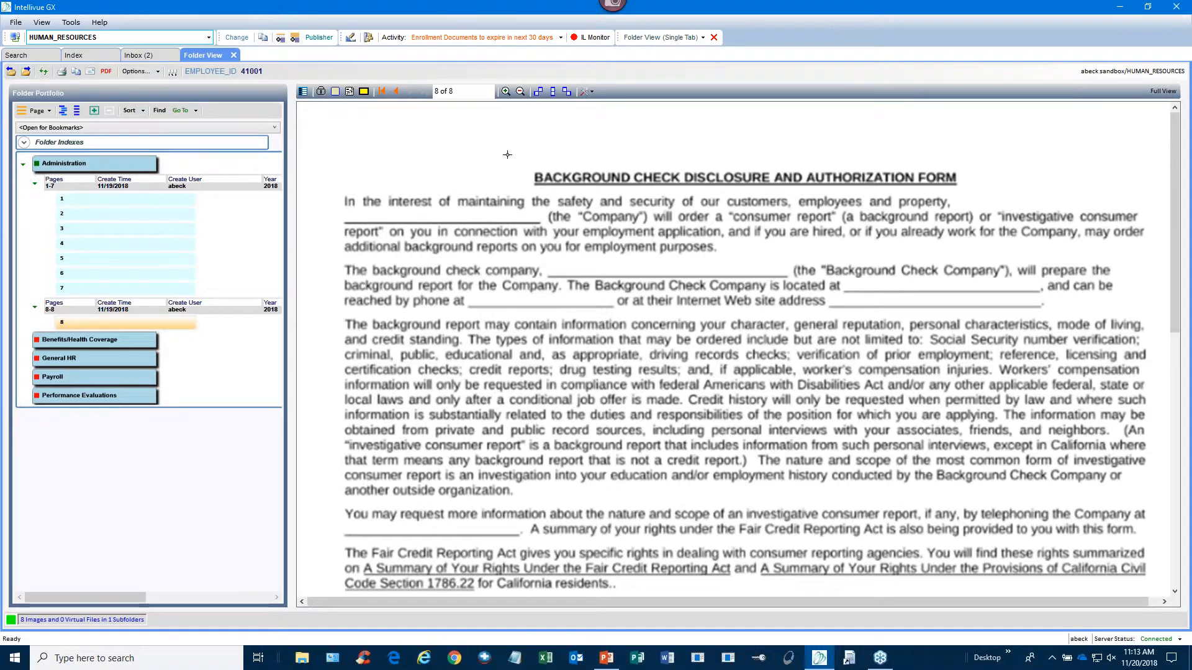
{"action": "left_click", "coordinate": [303, 92]}
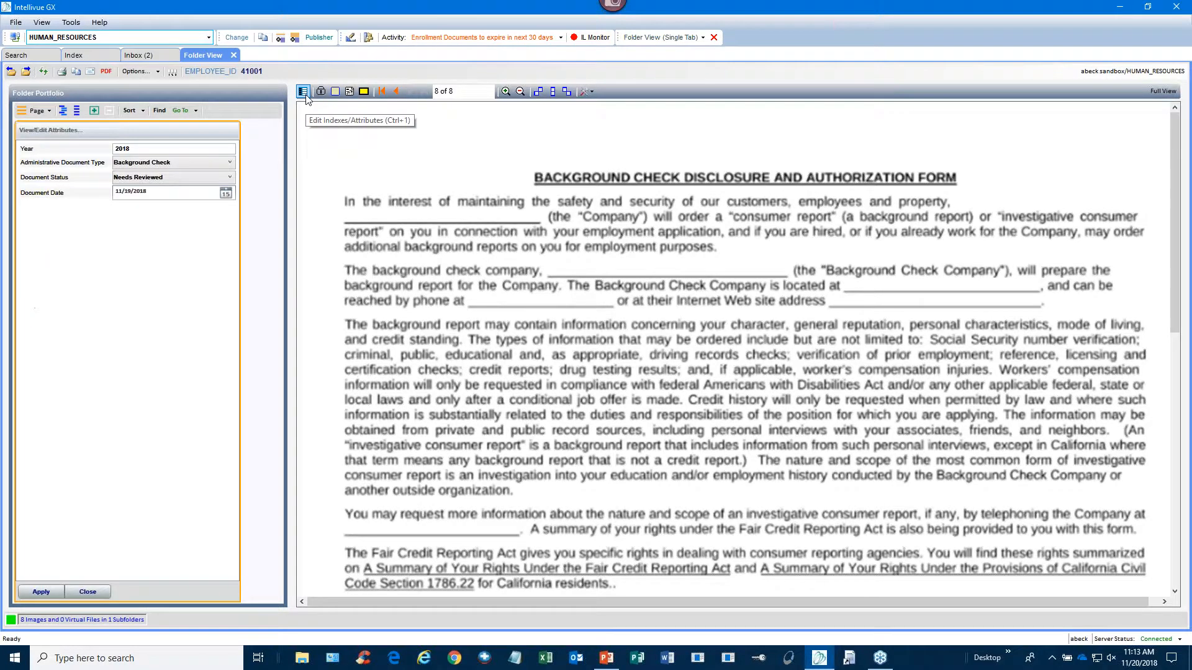
{"action": "left_click", "coordinate": [228, 179]}
{"action": "left_click", "coordinate": [150, 199]}
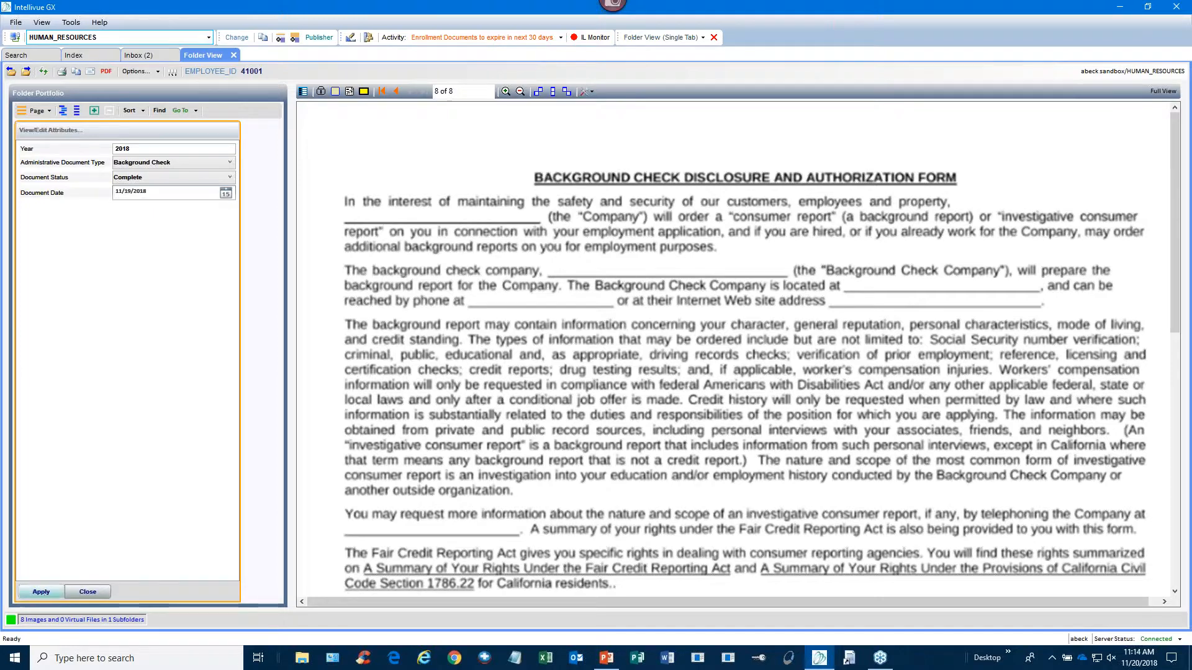
{"action": "left_click", "coordinate": [87, 593]}
- Refresh the Inbox activities and rerun the New Hire Documents for Review search
{"action": "left_click", "coordinate": [34, 60]}
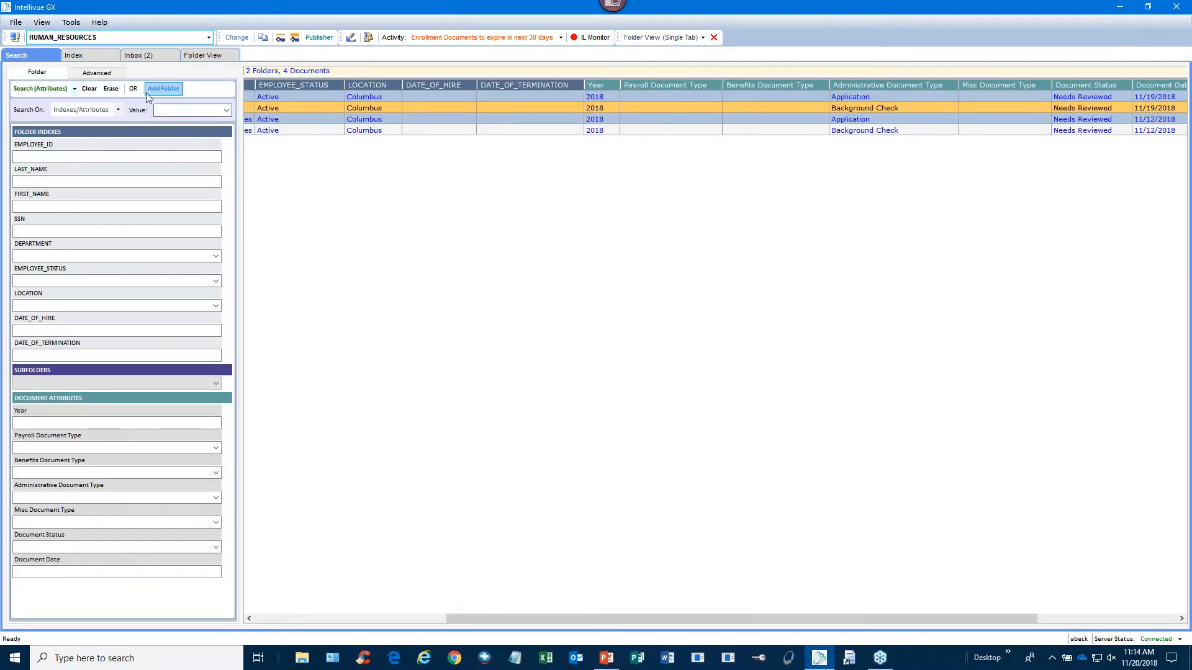
{"action": "left_click", "coordinate": [143, 58]}
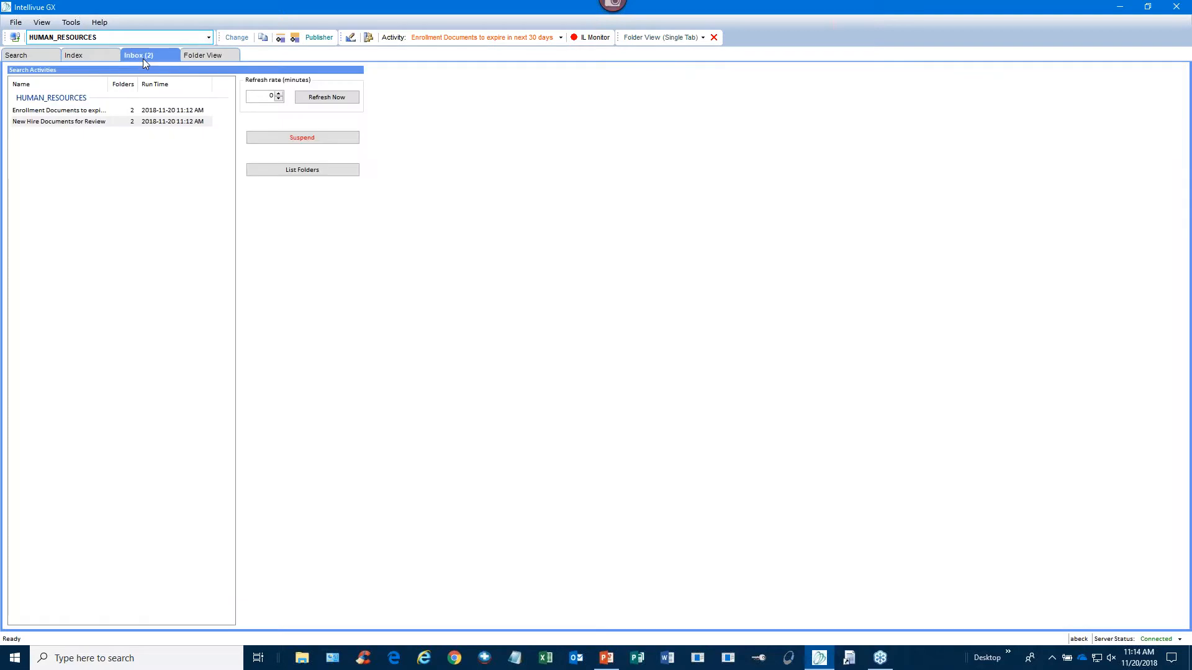
{"action": "left_click", "coordinate": [342, 102]}
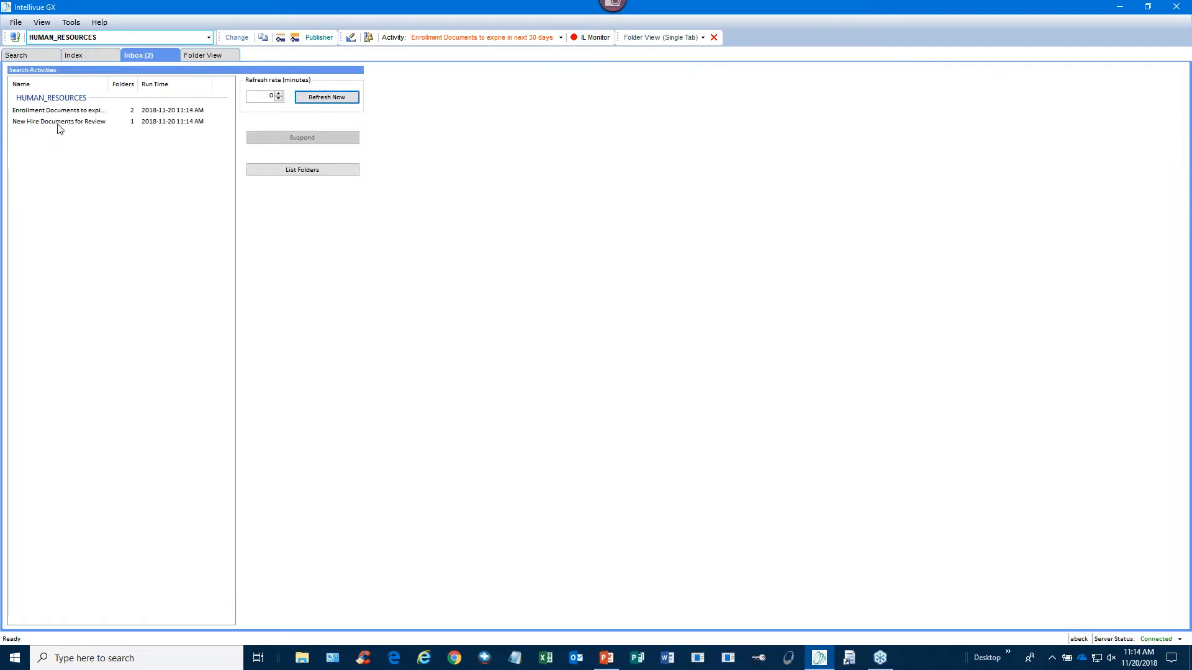
{"action": "left_click", "coordinate": [58, 123]}
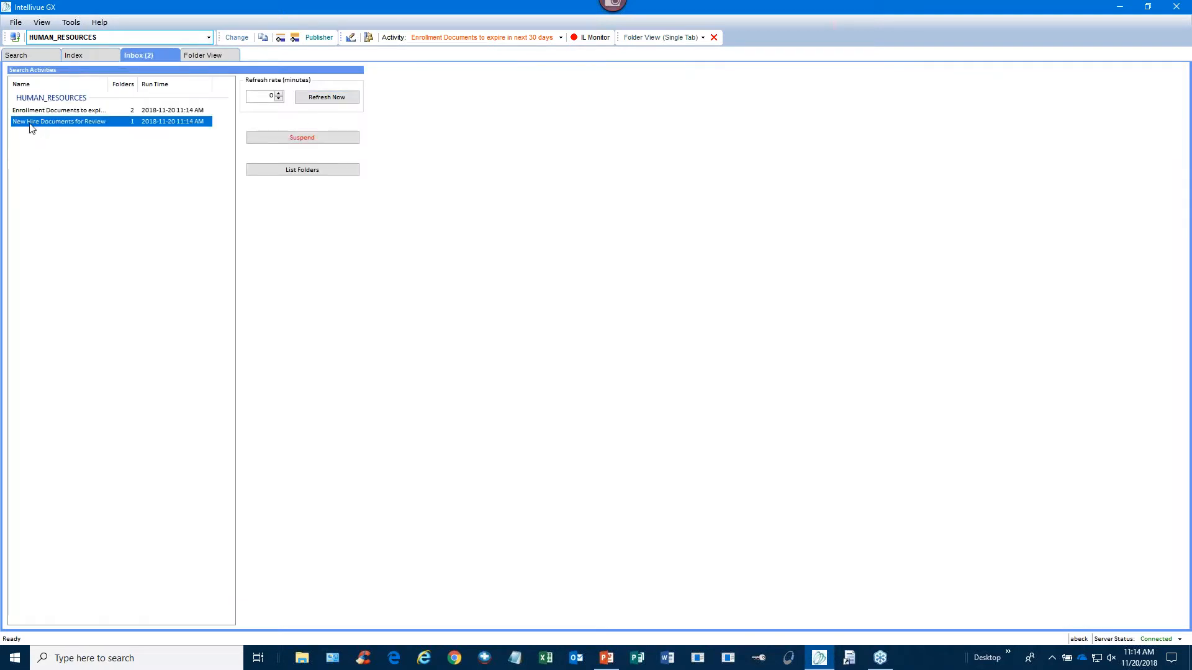
{"action": "double_click", "coordinate": [137, 126]}
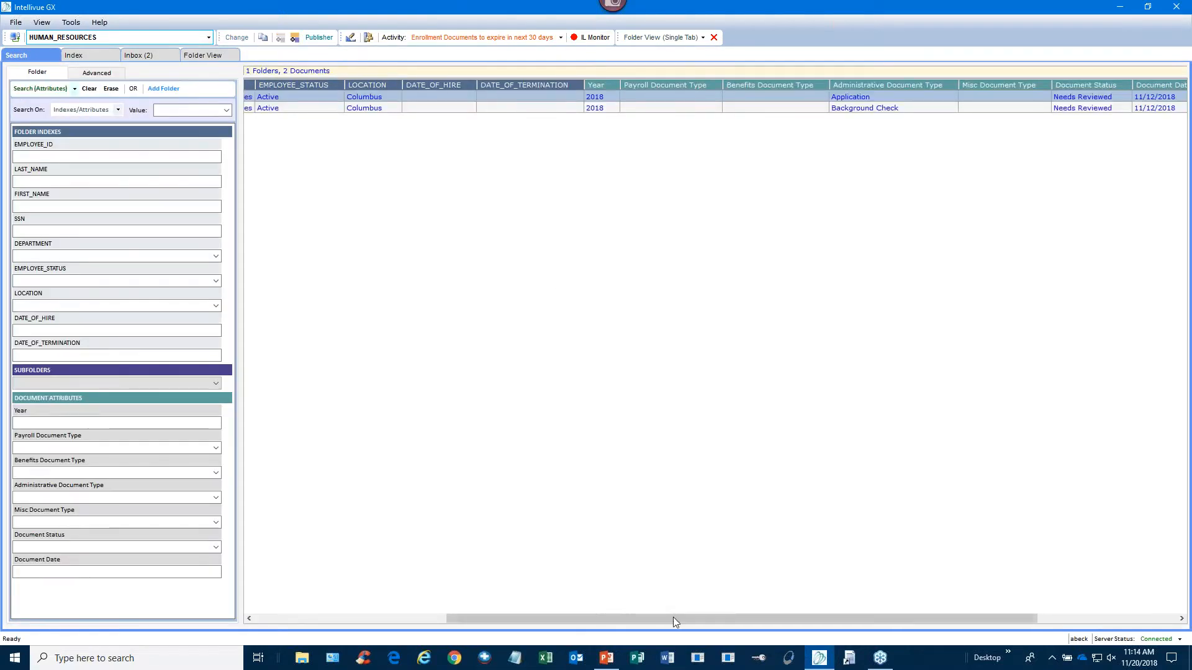
- Scroll the results grid and open the matching employee folder in Folder View
{"action": "left_click_drag", "start_coordinate": [665, 617], "coordinate": [420, 417]}
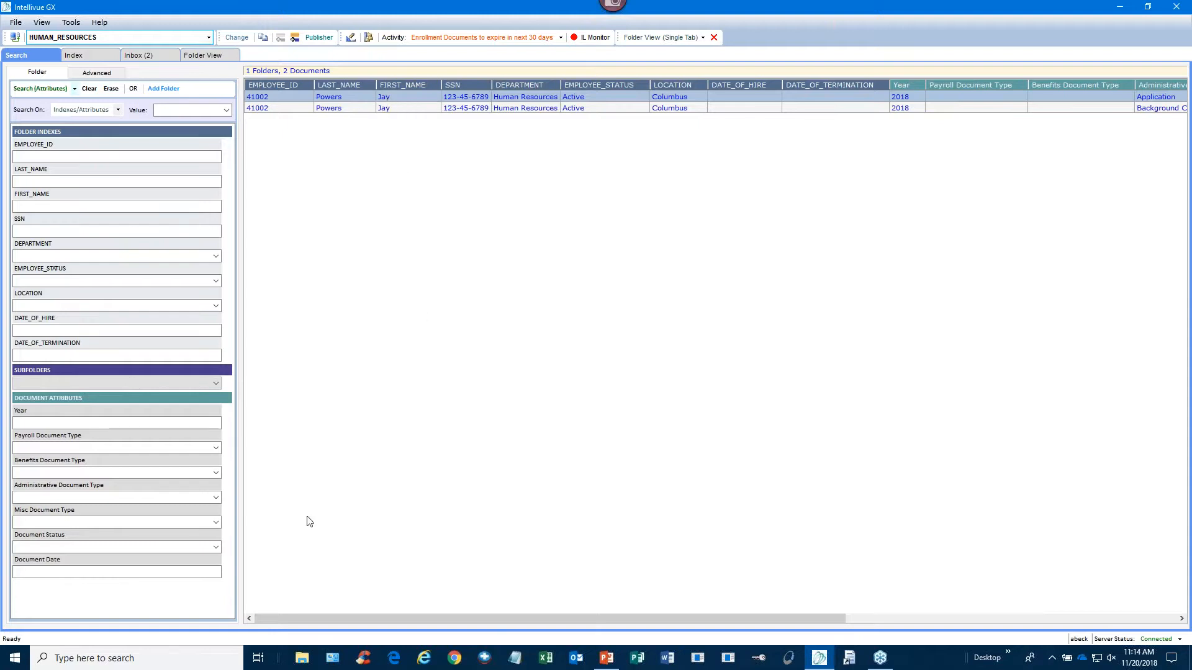
{"action": "left_click_drag", "start_coordinate": [311, 617], "coordinate": [575, 628]}
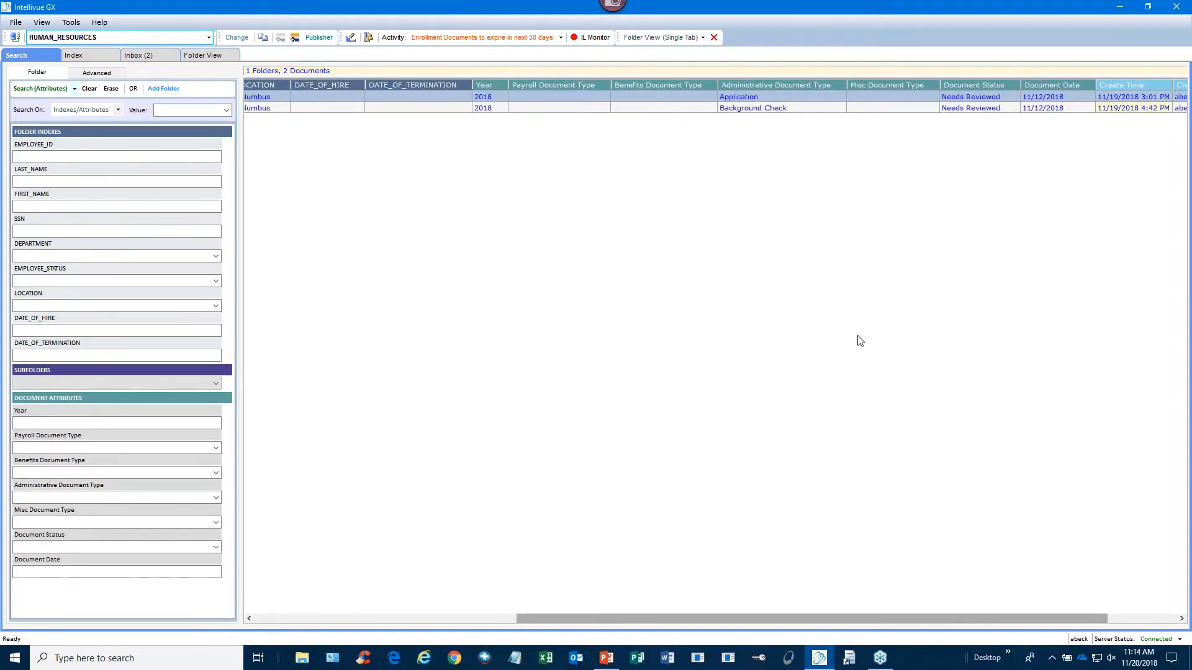
{"action": "double_click", "coordinate": [891, 100]}
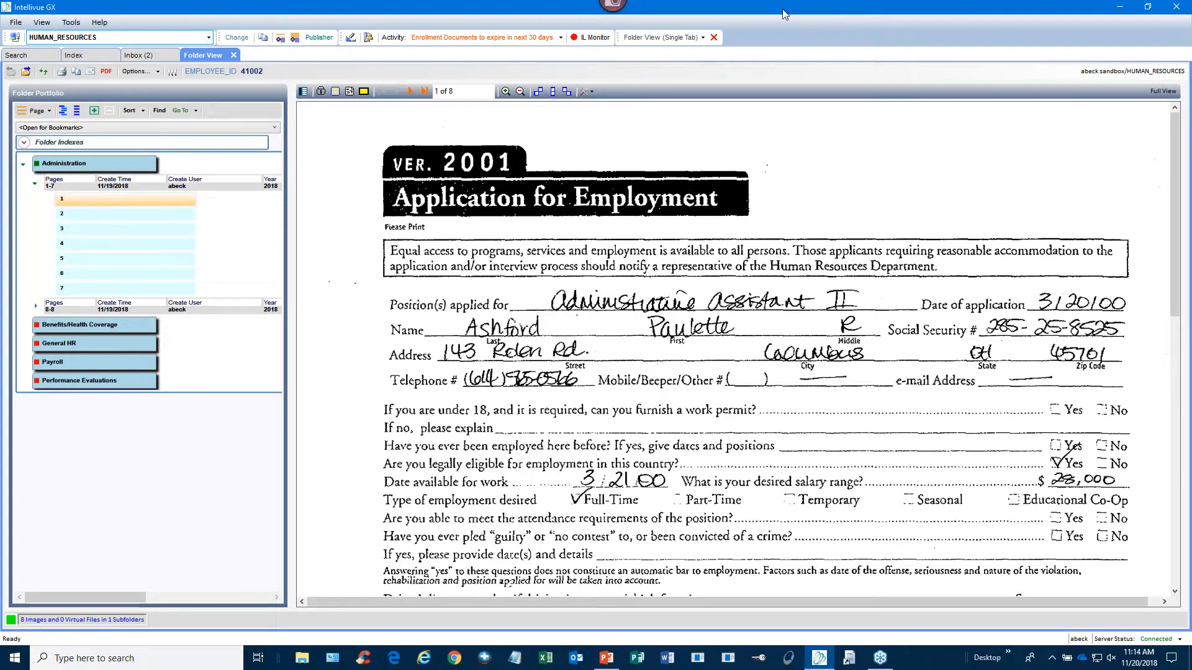
- In the Search Activity Manager, expand HUMAN_RESOURCES and select Enrollment Documents to expire
{"action": "left_click", "coordinate": [369, 40]}
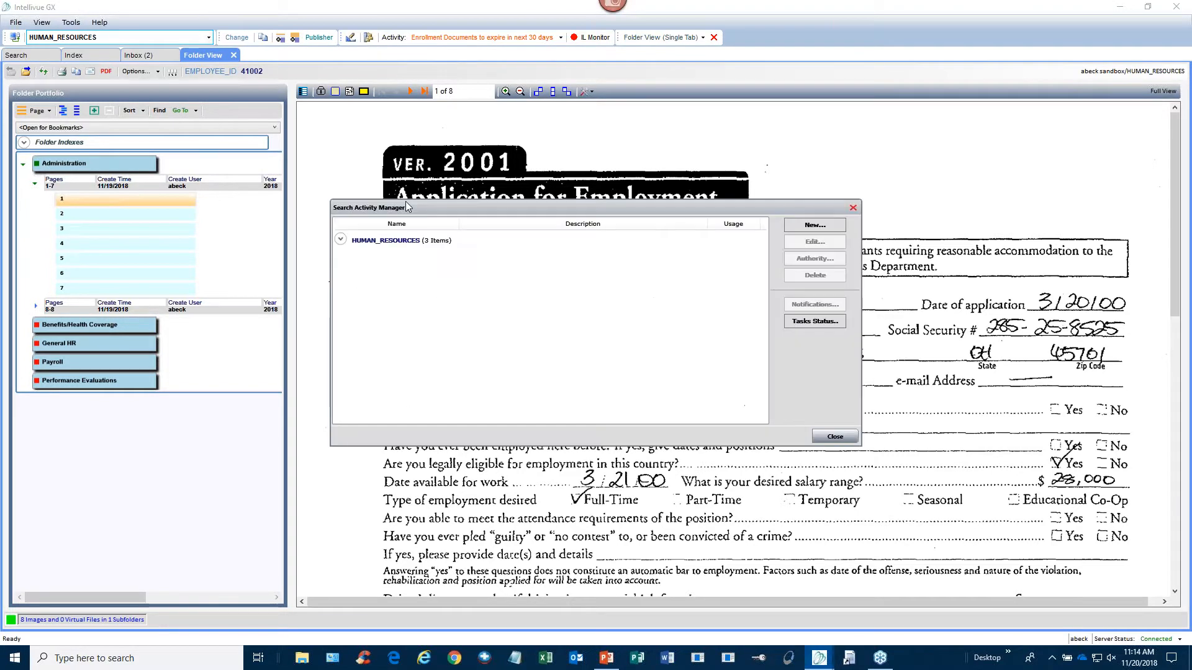
{"action": "left_click", "coordinate": [340, 240]}
{"action": "left_click", "coordinate": [349, 253]}
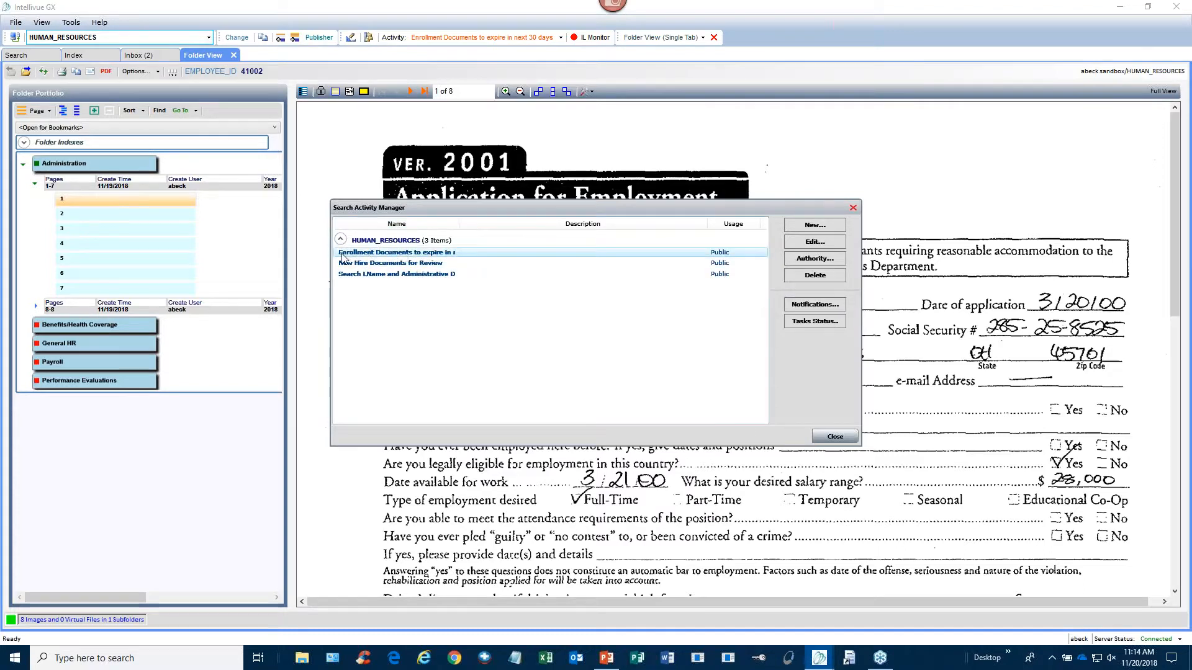
- Review the enrollment search's Benefits Document Type and Document Date conditions, then run it
{"action": "left_click", "coordinate": [831, 242]}
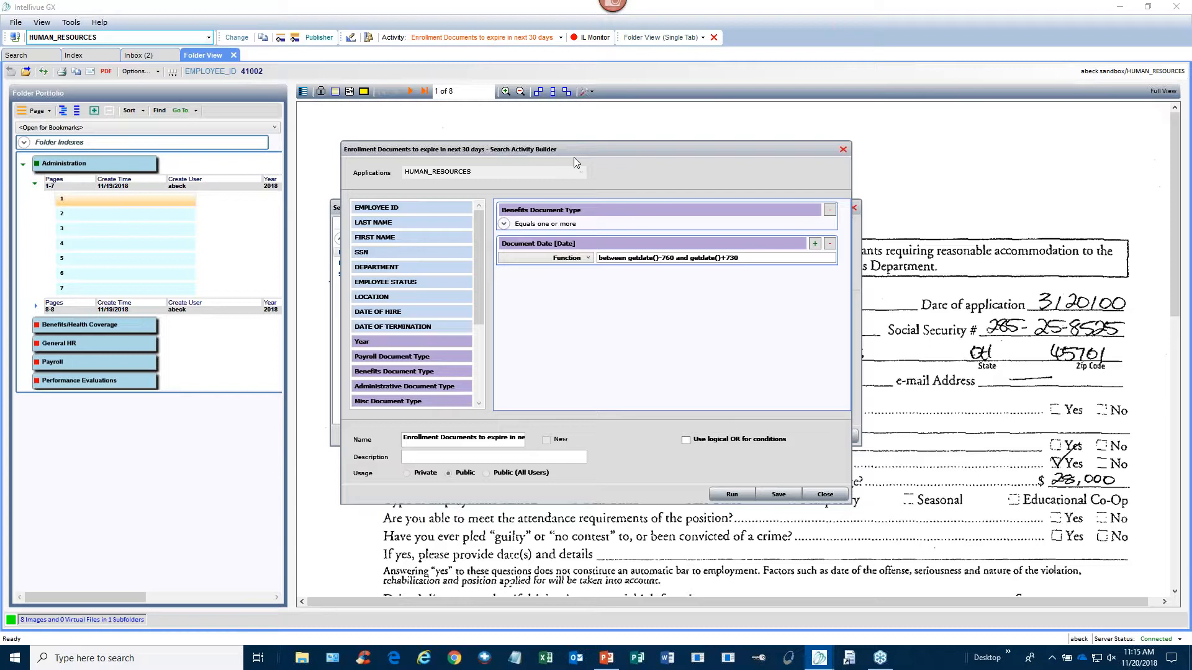
{"action": "left_click", "coordinate": [504, 225]}
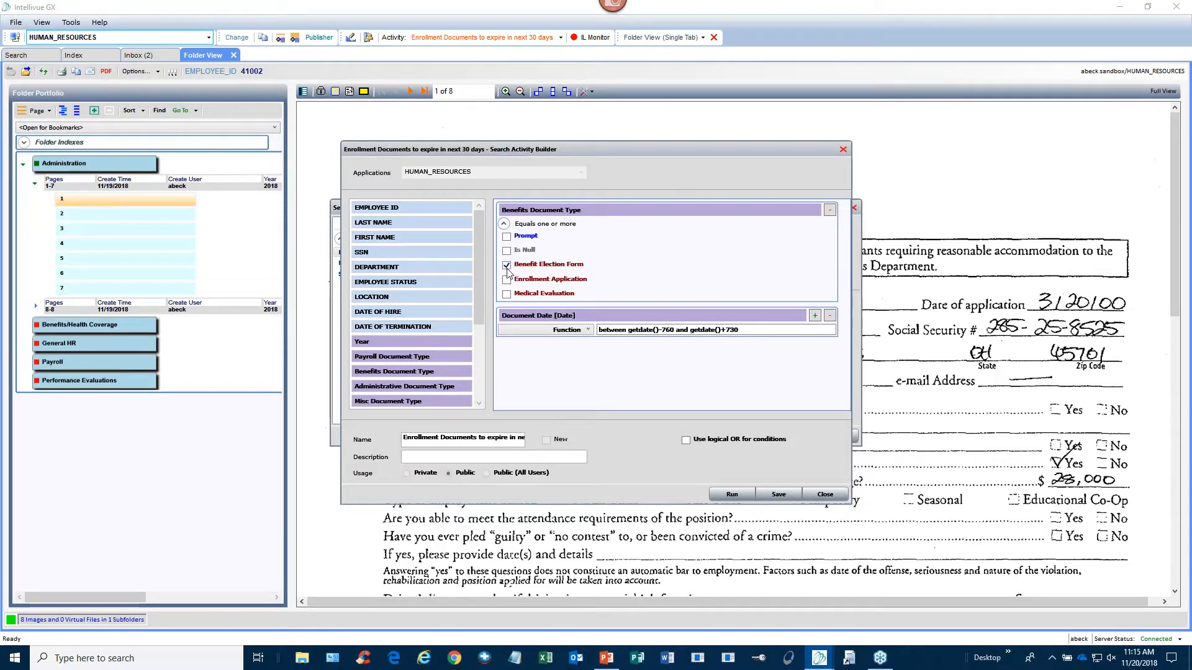
{"action": "left_click", "coordinate": [504, 224]}
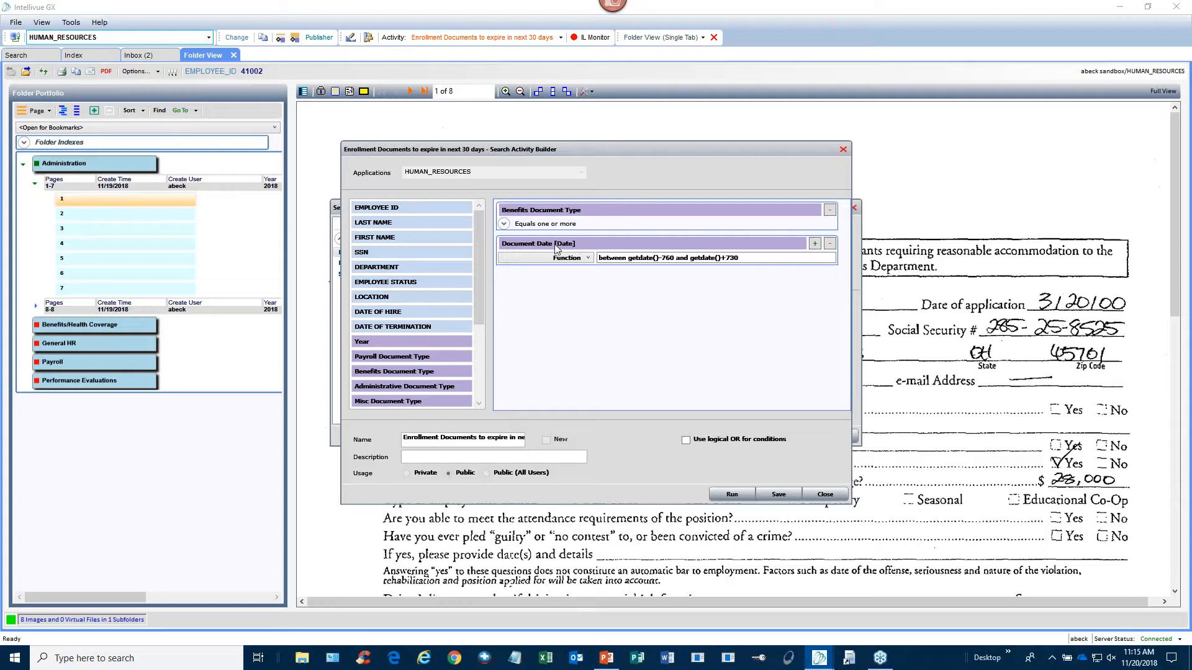
{"action": "left_click", "coordinate": [588, 259]}
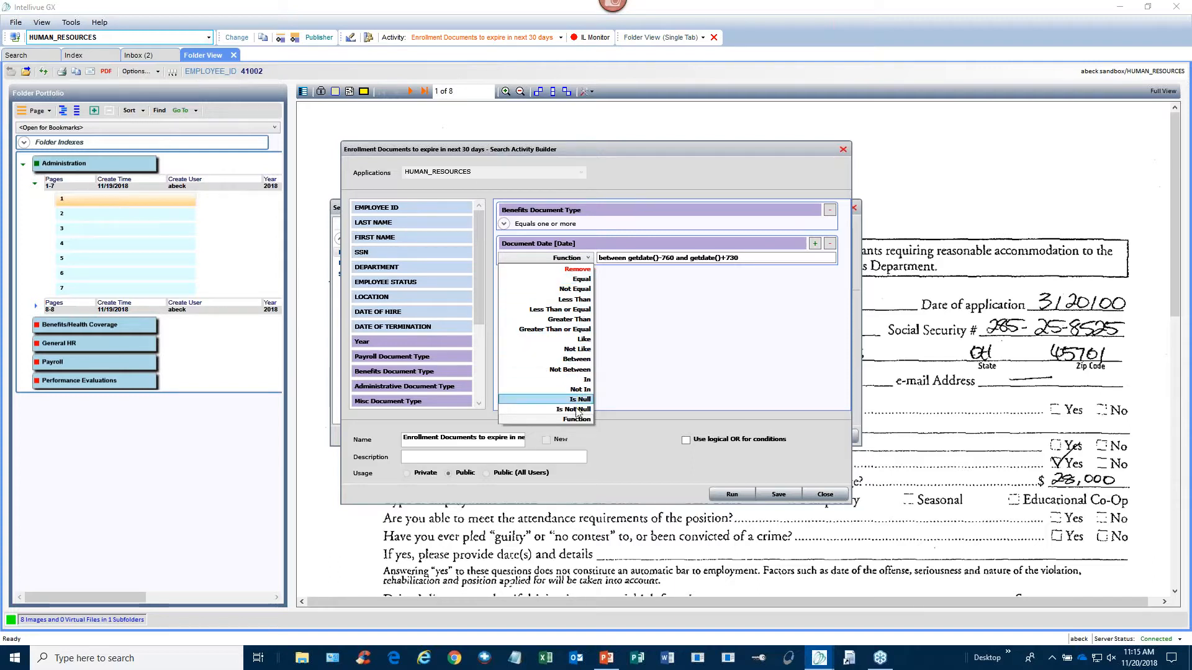
{"action": "left_click", "coordinate": [636, 365]}
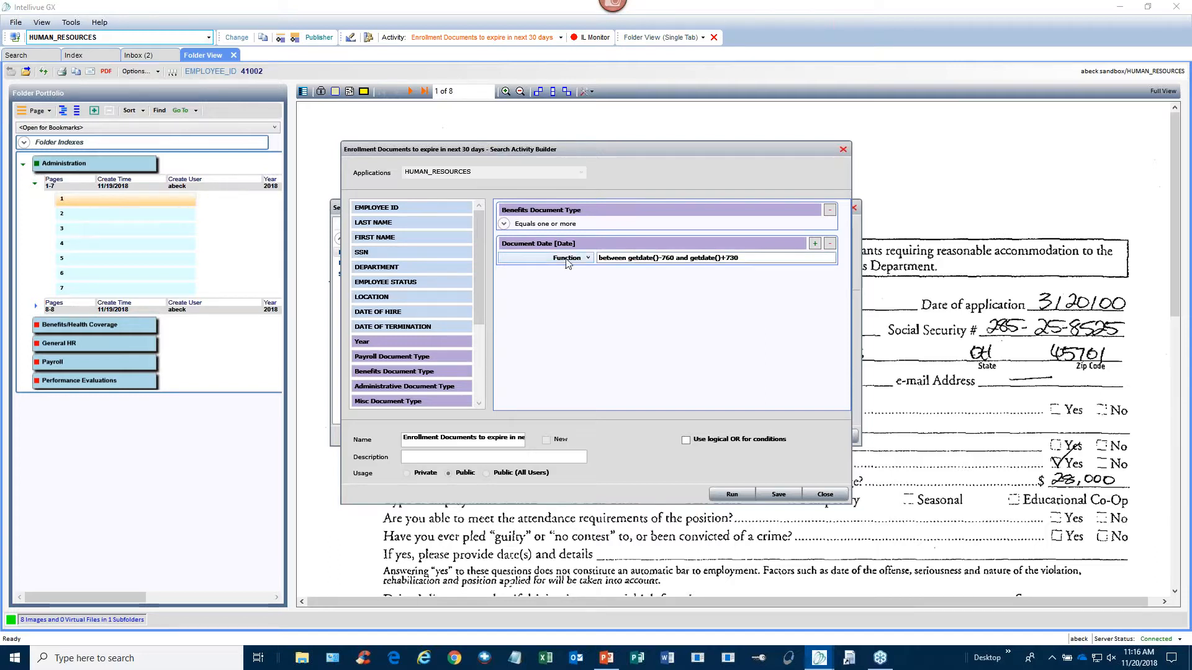
{"action": "left_click", "coordinate": [731, 494]}
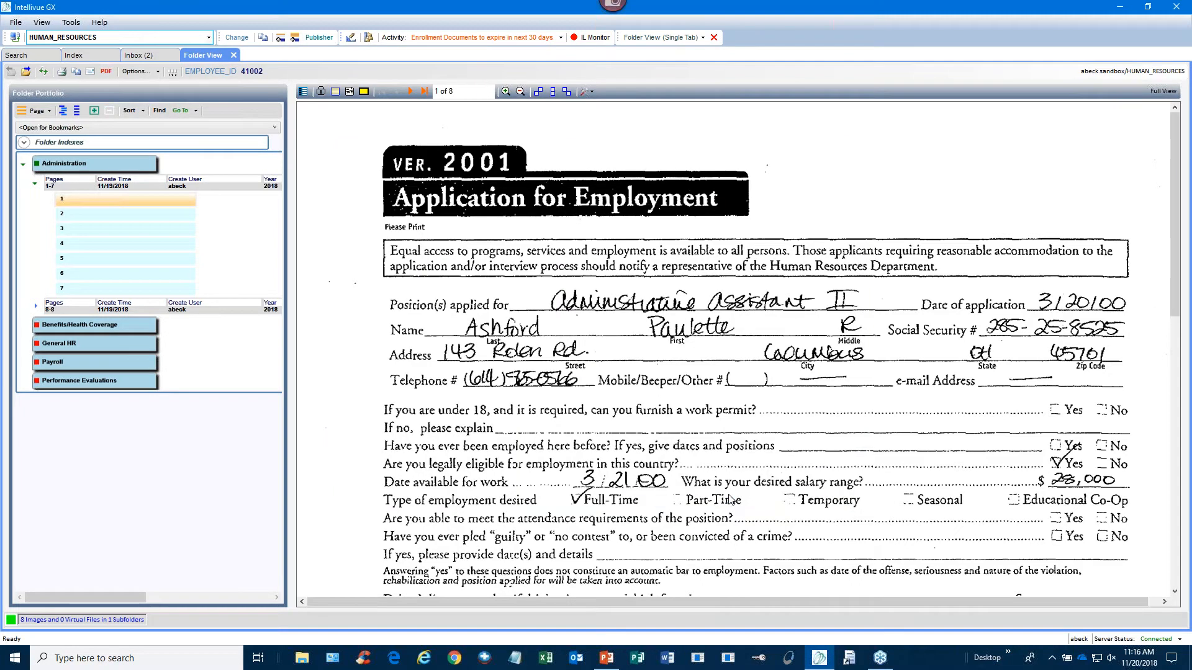
{"action": "left_click_drag", "start_coordinate": [711, 617], "coordinate": [419, 606]}
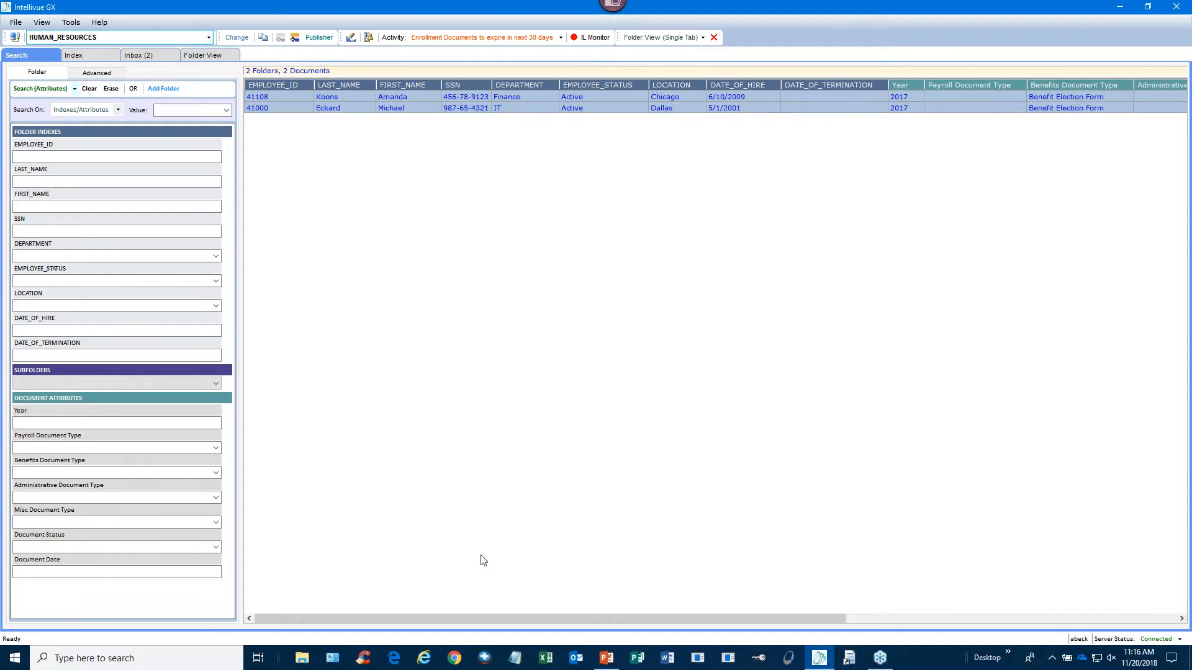
- Scroll the results grid sideways and open the first result's Benefit Election Form folder
{"action": "left_click_drag", "start_coordinate": [473, 617], "coordinate": [711, 619]}
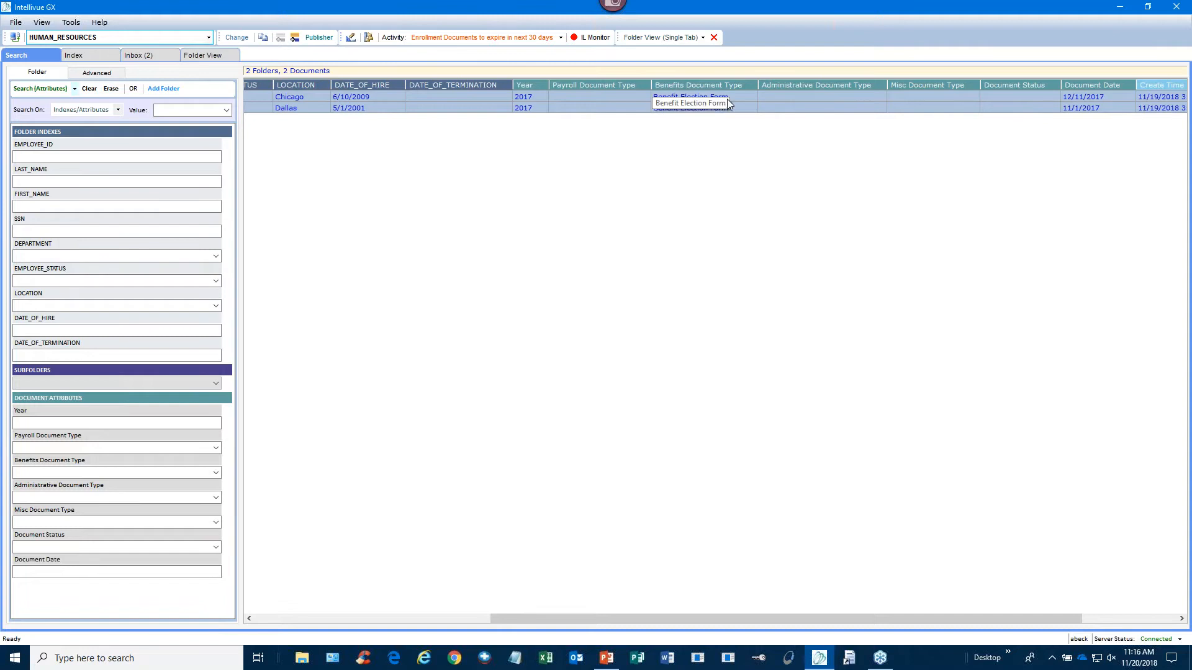
{"action": "left_click_drag", "start_coordinate": [705, 617], "coordinate": [795, 612]}
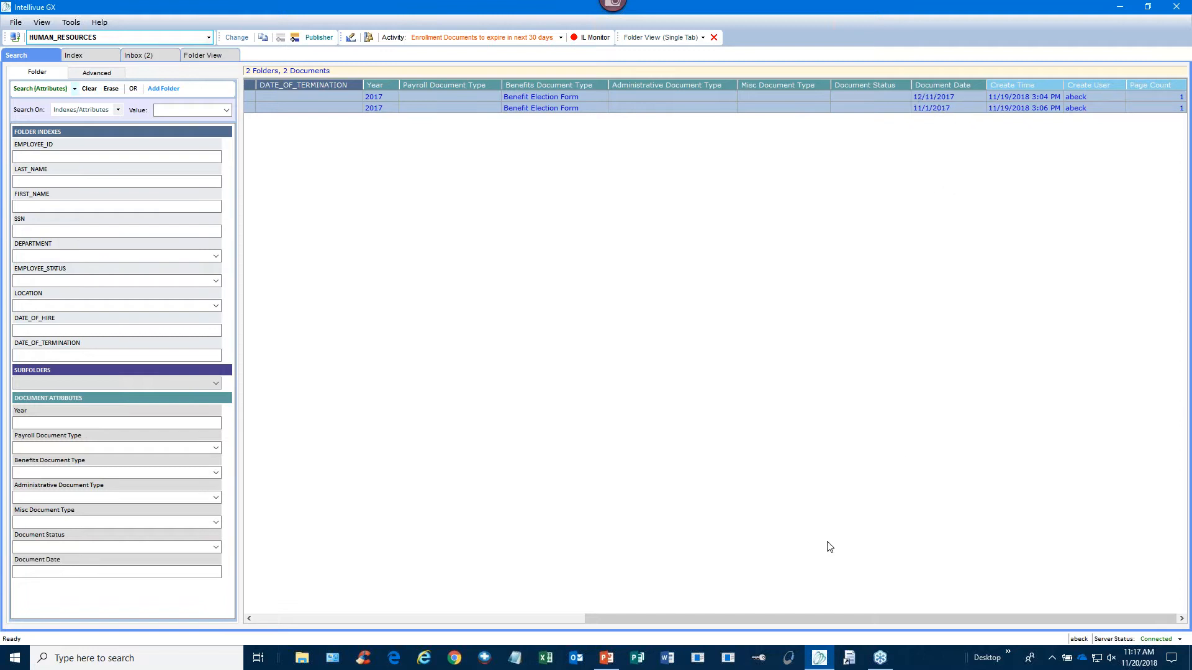
{"action": "double_click", "coordinate": [643, 98]}
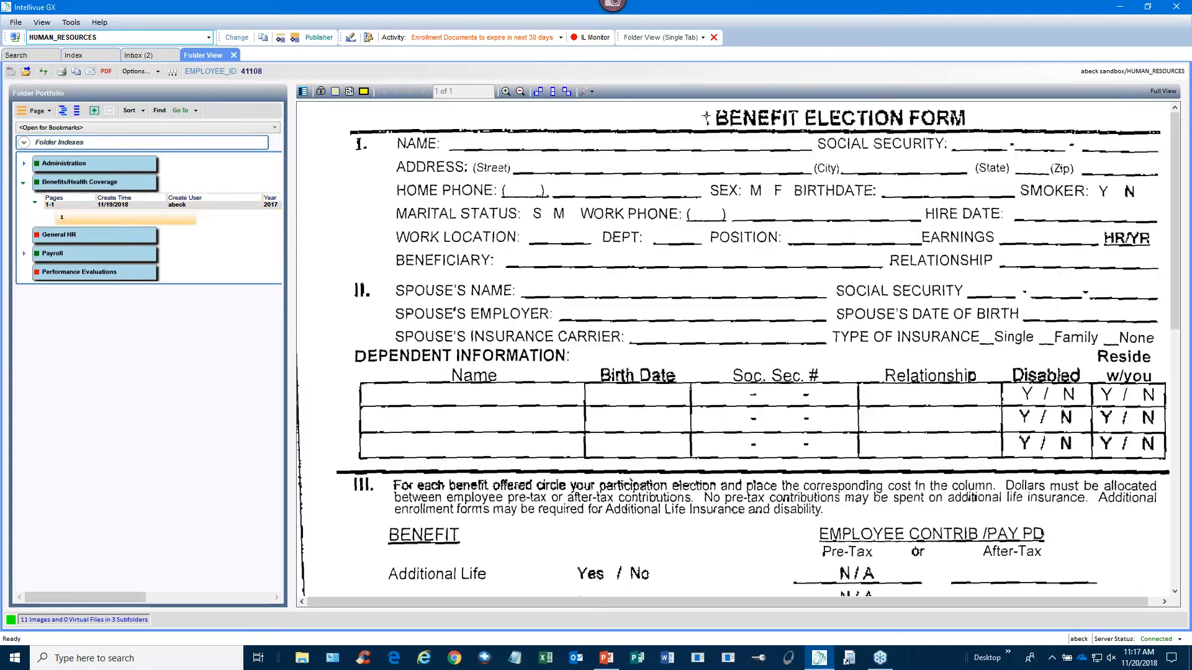
- Return to the search results and reopen the Search Activity Manager
{"action": "left_click", "coordinate": [28, 56]}
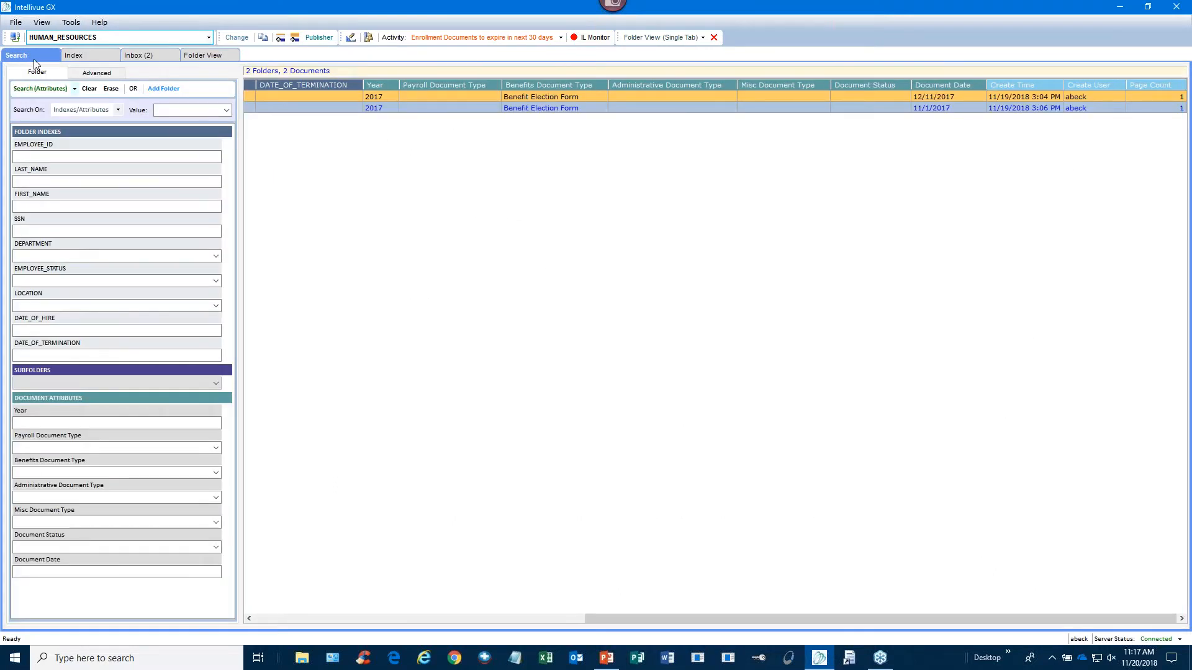
{"action": "left_click", "coordinate": [370, 40]}
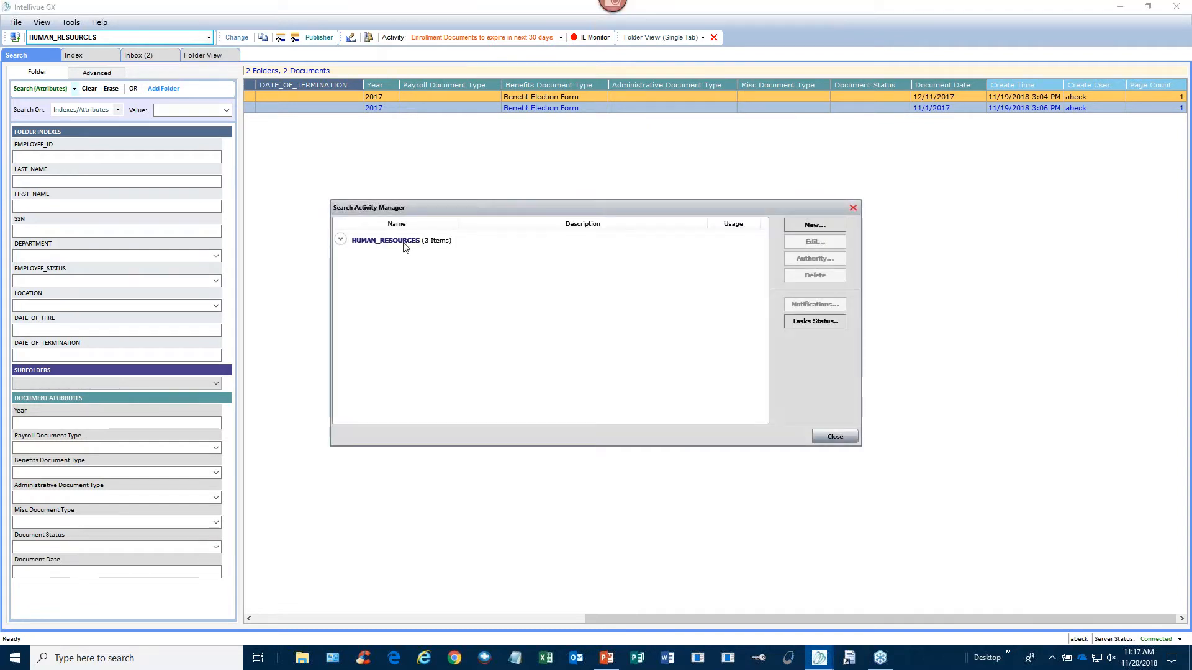
- Open the HUMAN_RESOURCES Search LName and Administrative Doc Type search for editing
{"action": "left_click", "coordinate": [339, 241]}
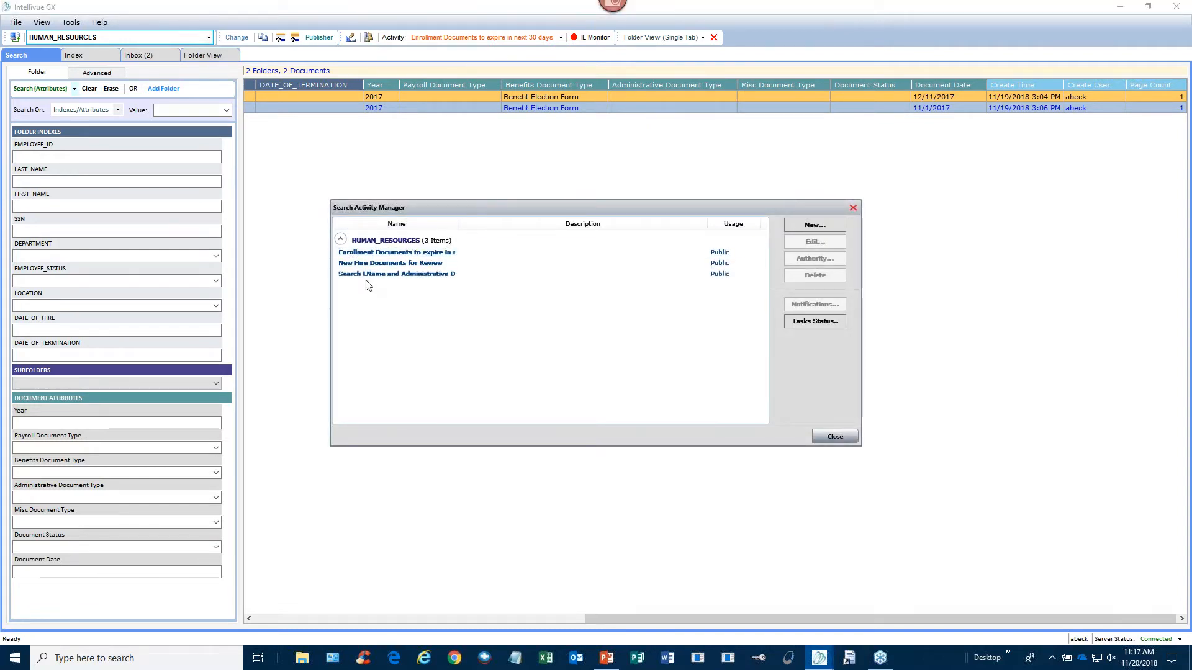
{"action": "left_click", "coordinate": [357, 277]}
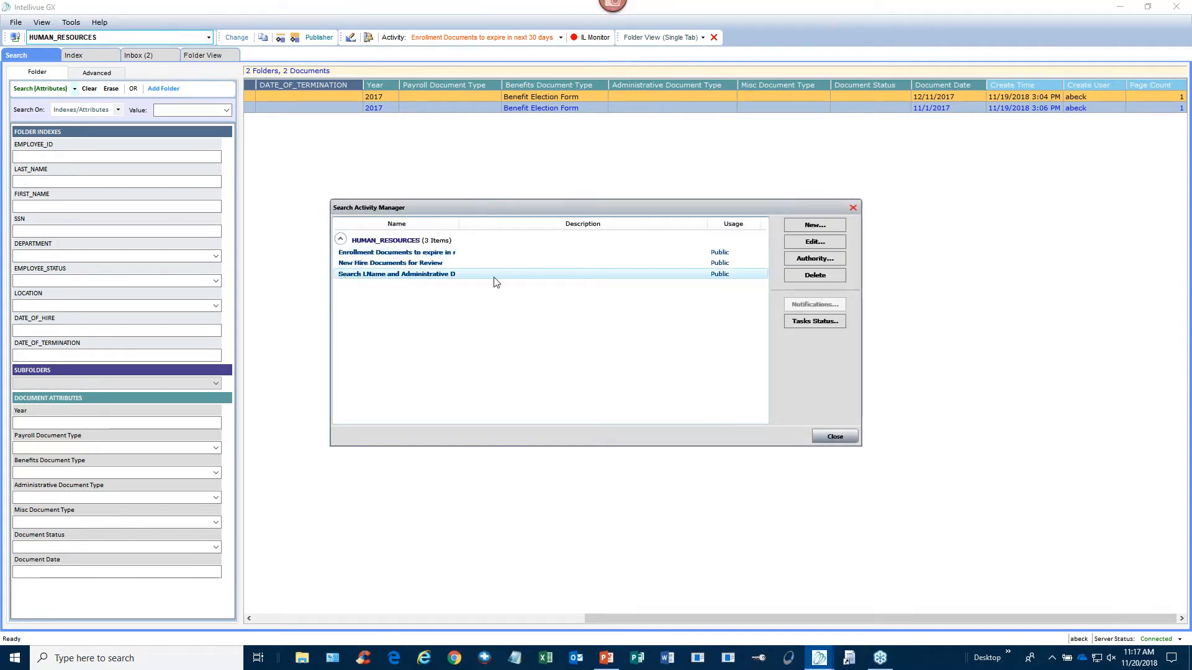
{"action": "left_click", "coordinate": [837, 243]}
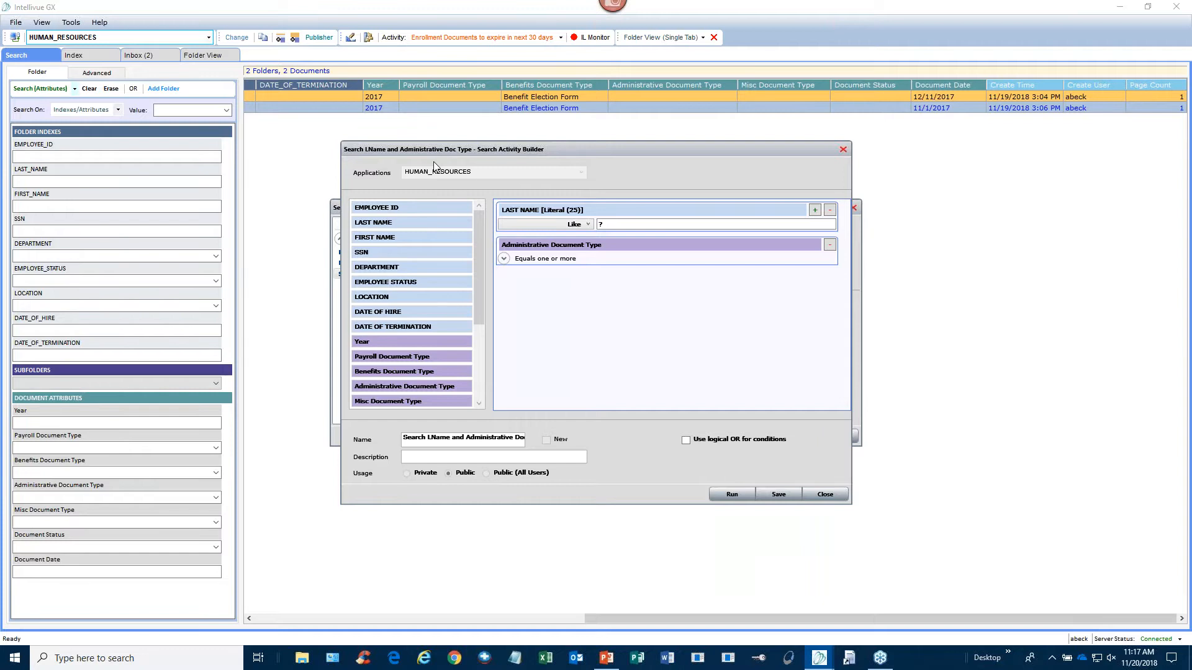
- Make the administrative document type a Prompt criterion and run the search
{"action": "left_click", "coordinate": [617, 226]}
{"action": "left_click", "coordinate": [504, 259]}
{"action": "left_click", "coordinate": [506, 272]}
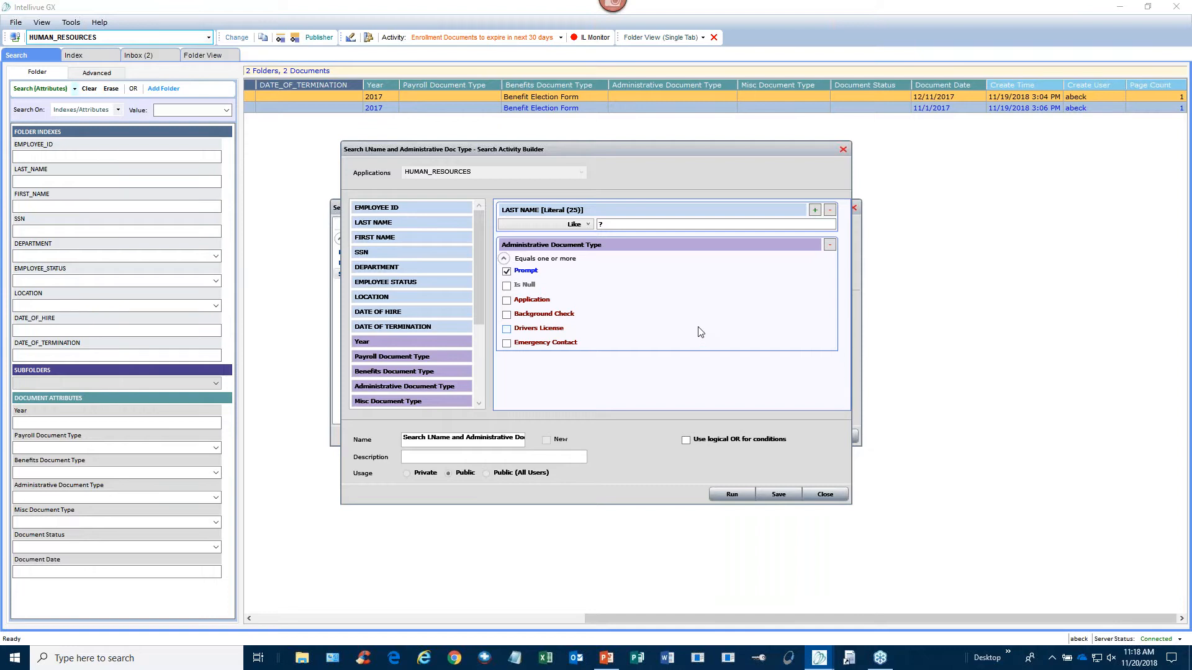
{"action": "left_click", "coordinate": [732, 494]}
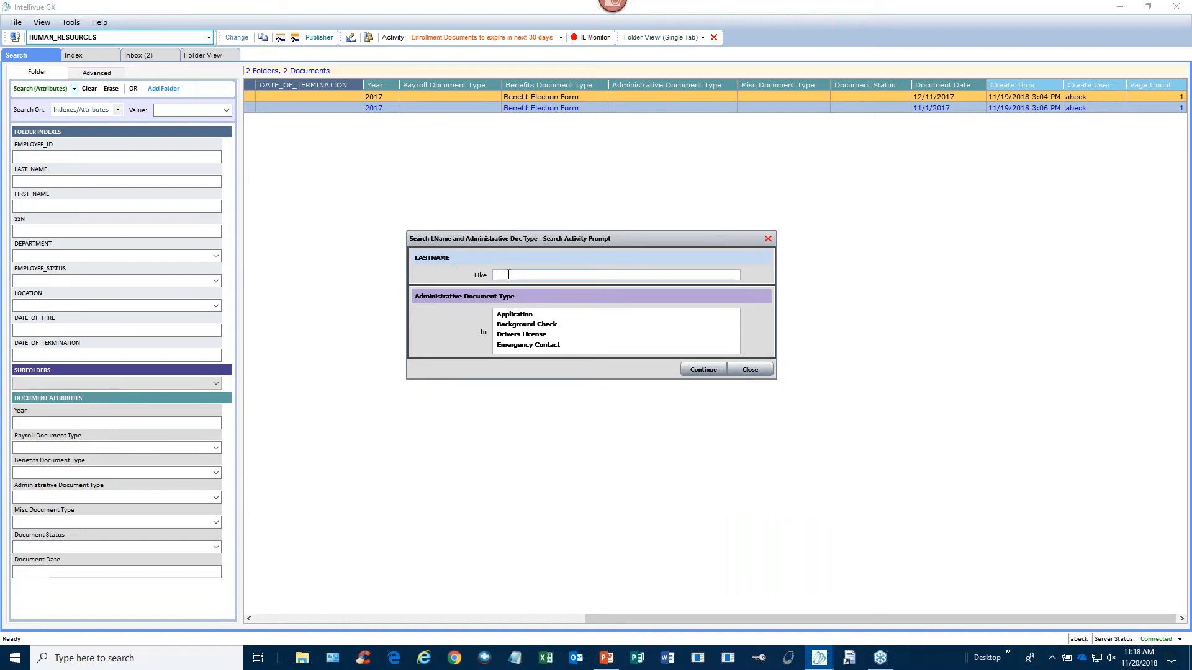
- Enter the employee's last name, choose Application and Background Check, continue, and scroll results
{"action": "left_click", "coordinate": [524, 276]}
{"action": "left_click", "coordinate": [546, 315]}
{"action": "left_click", "coordinate": [570, 326]}
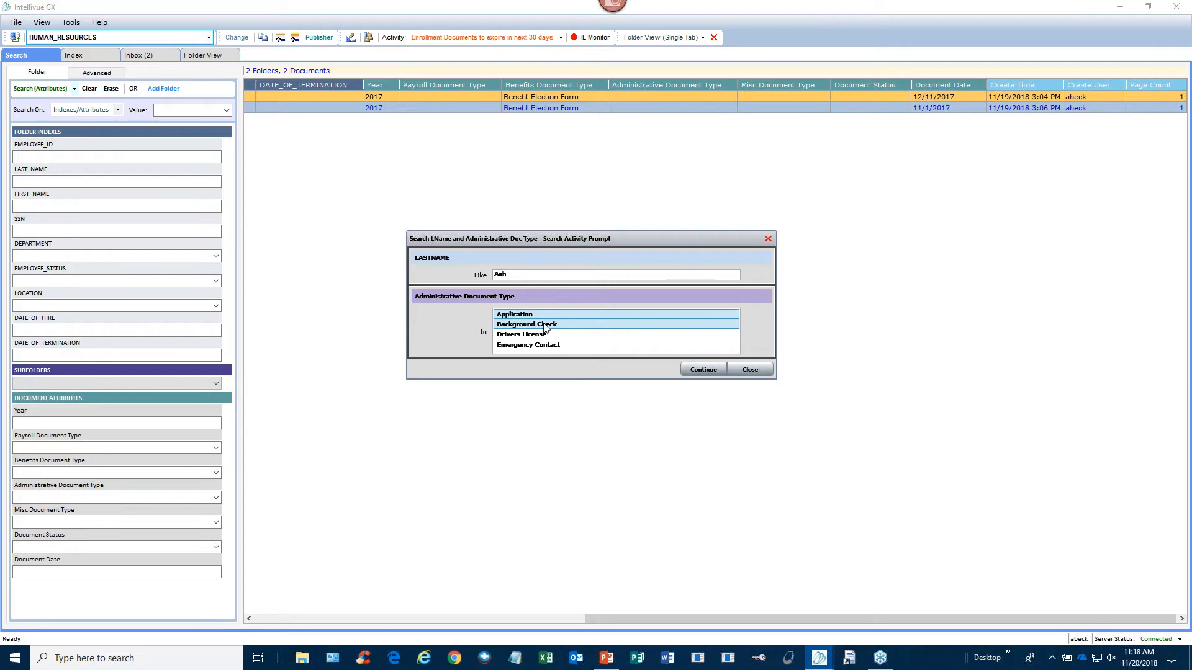
{"action": "left_click", "coordinate": [716, 372]}
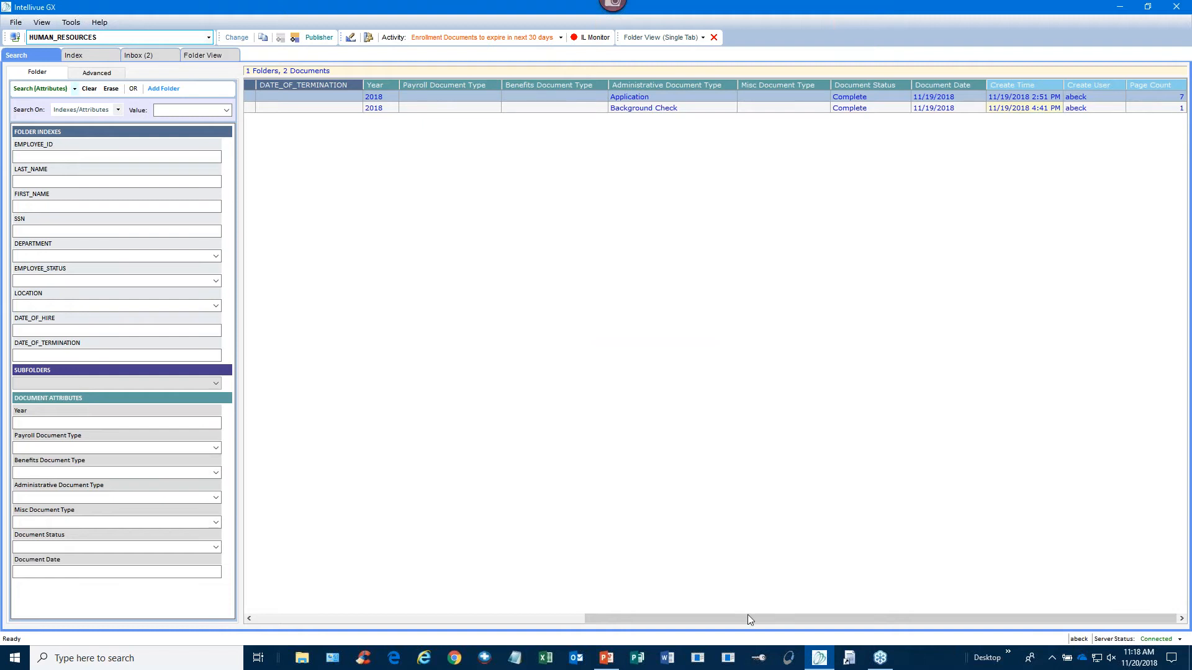
{"action": "left_click_drag", "start_coordinate": [747, 616], "coordinate": [412, 609]}
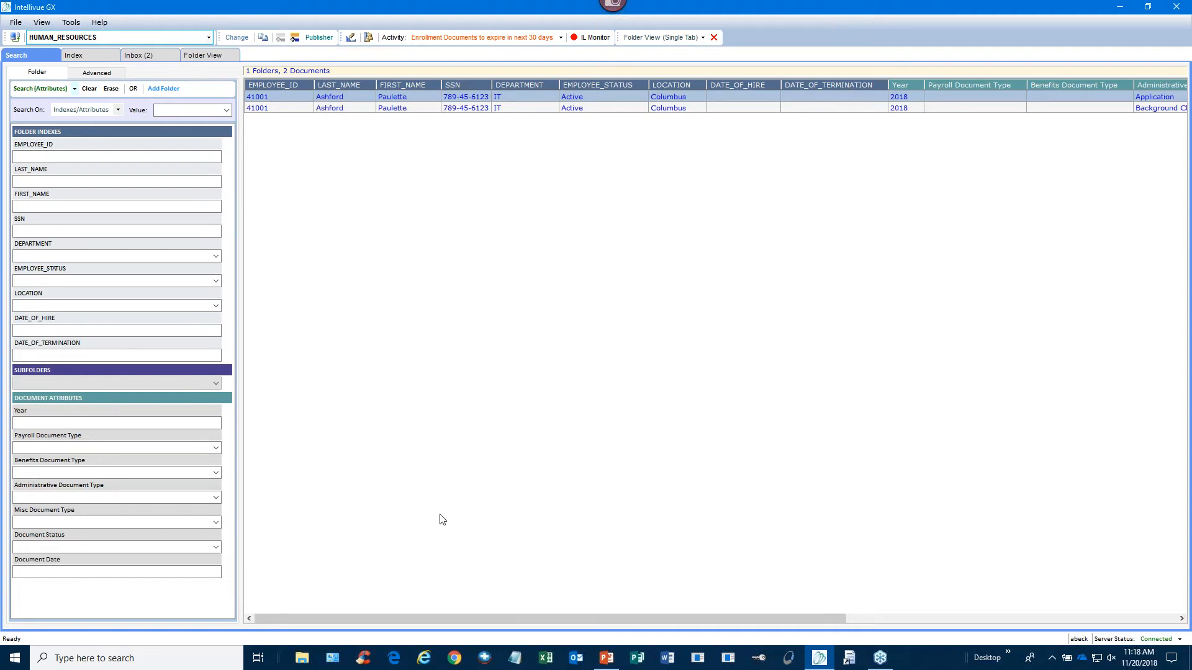
{"action": "left_click_drag", "start_coordinate": [419, 619], "coordinate": [630, 620]}
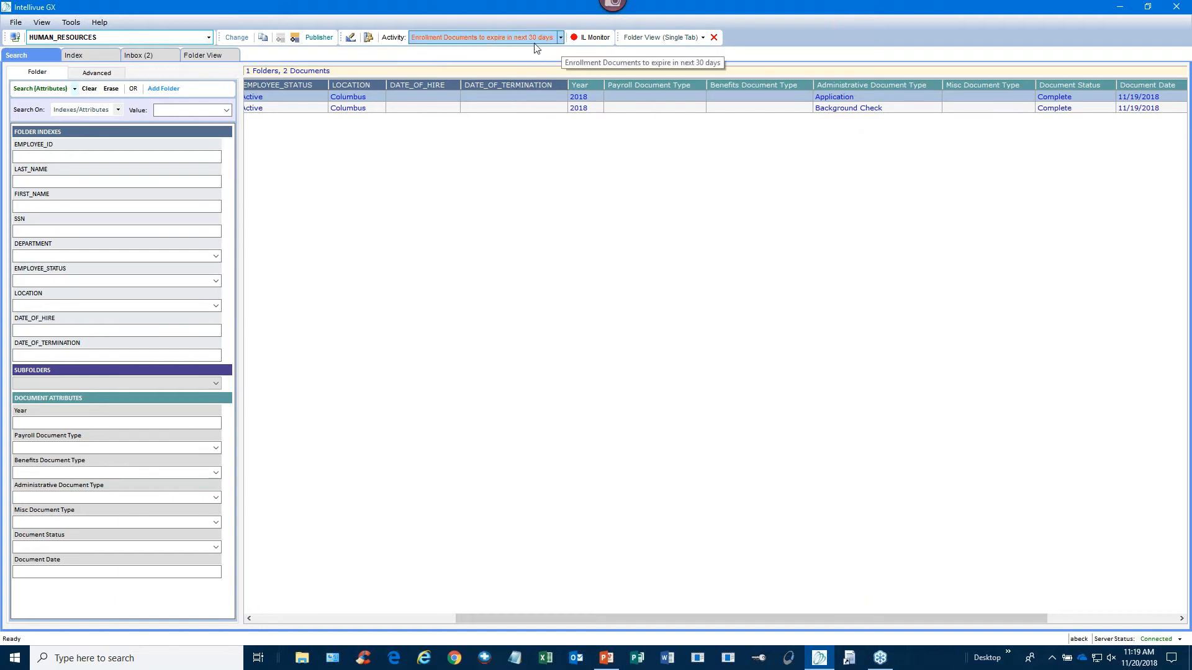
- Browse the HUMAN_RESOURCES activities in the catalog, close it, and open the Activity dropdown
{"action": "left_click", "coordinate": [368, 38]}
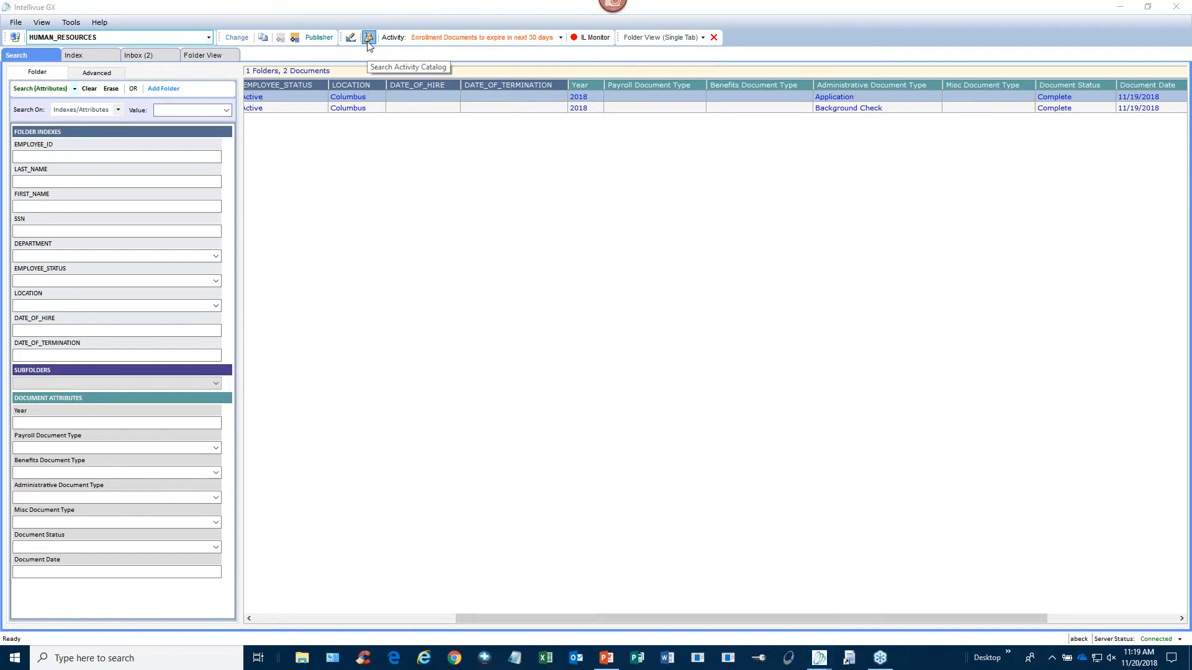
{"action": "left_click", "coordinate": [340, 240]}
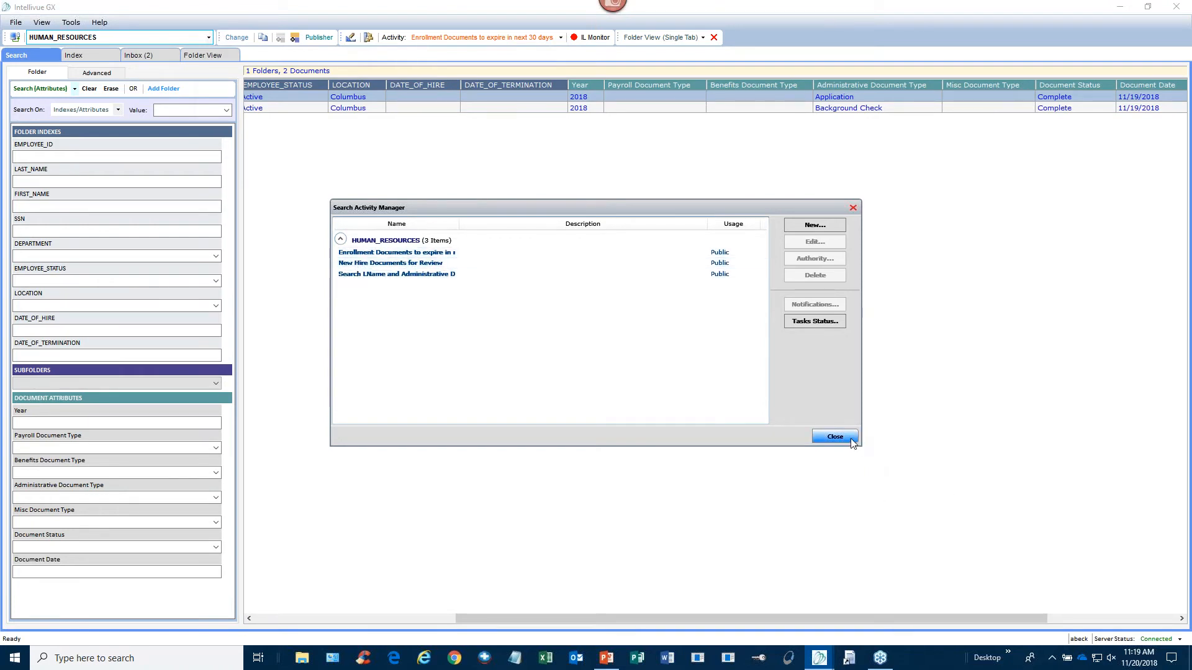
{"action": "left_click", "coordinate": [835, 437]}
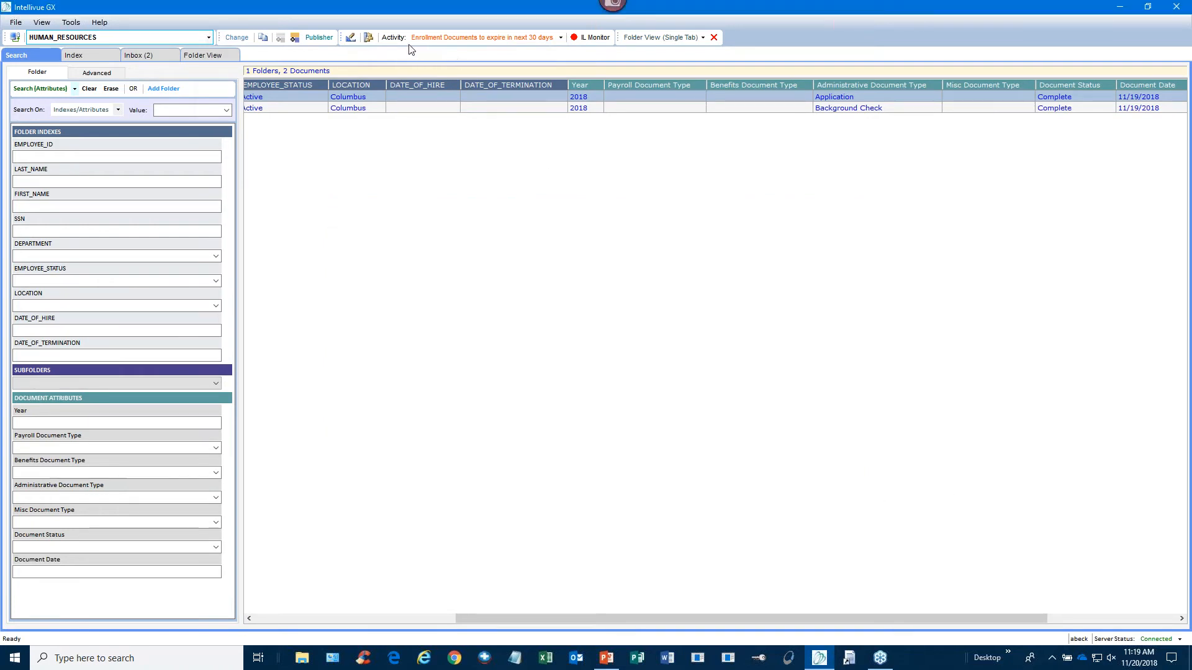
{"action": "left_click", "coordinate": [562, 41]}
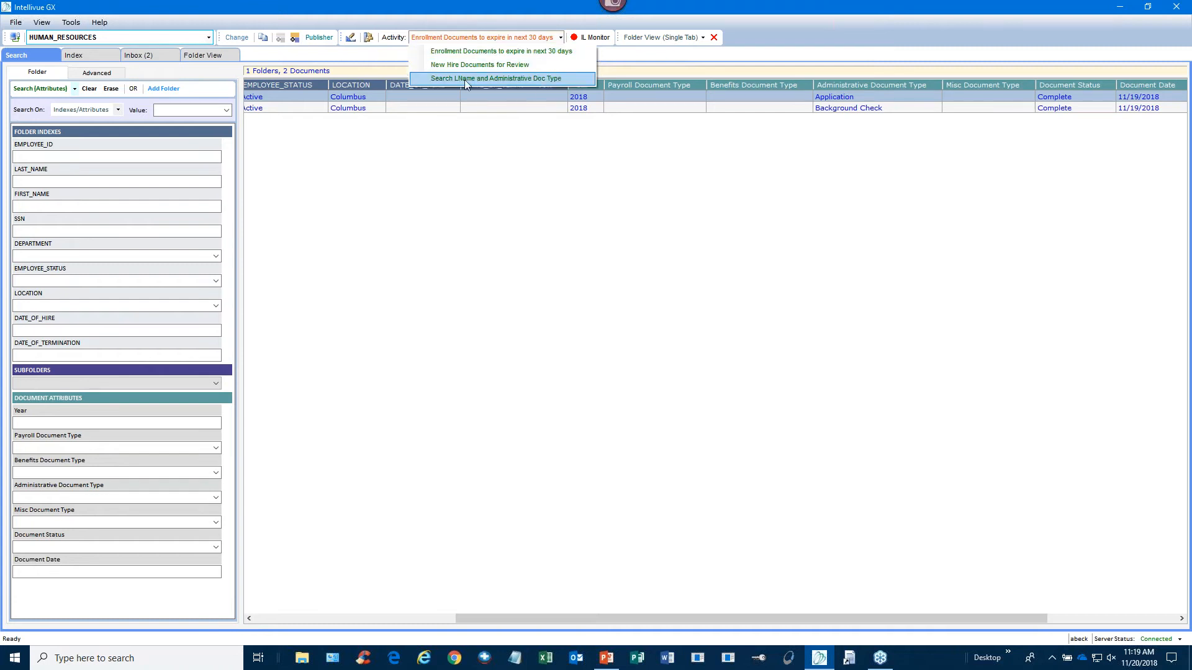
- Run the Search LName and Administrative Doc Type activity for a last name, limited to Application documents
{"action": "left_click", "coordinate": [442, 78]}
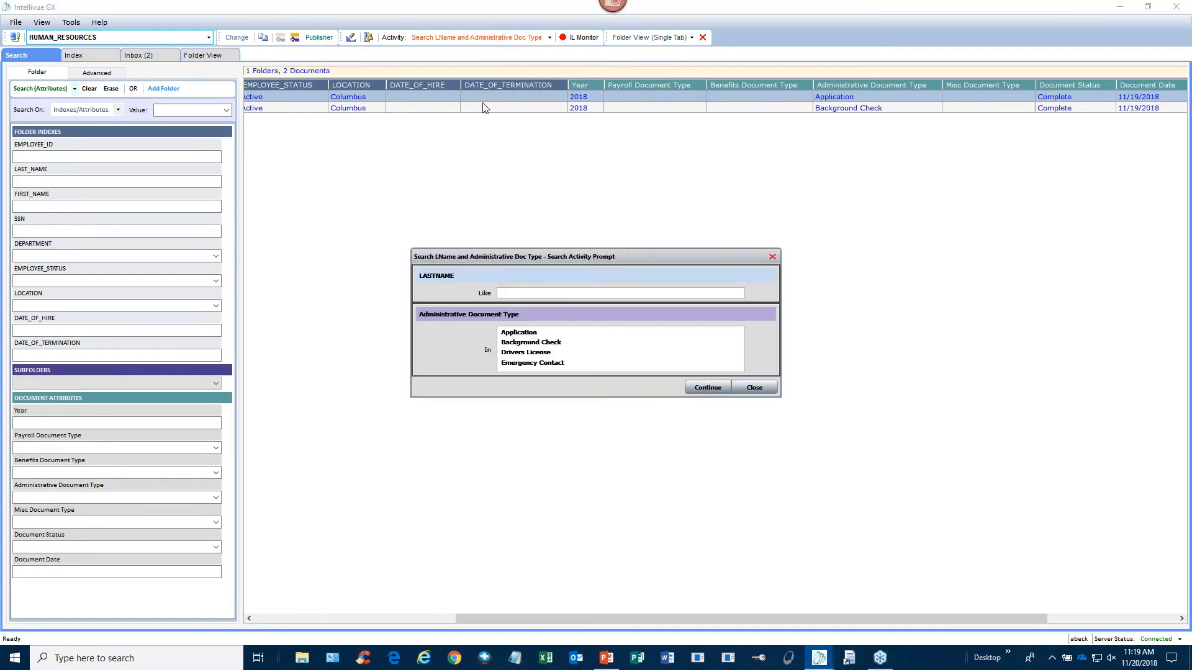
{"action": "left_click", "coordinate": [569, 291]}
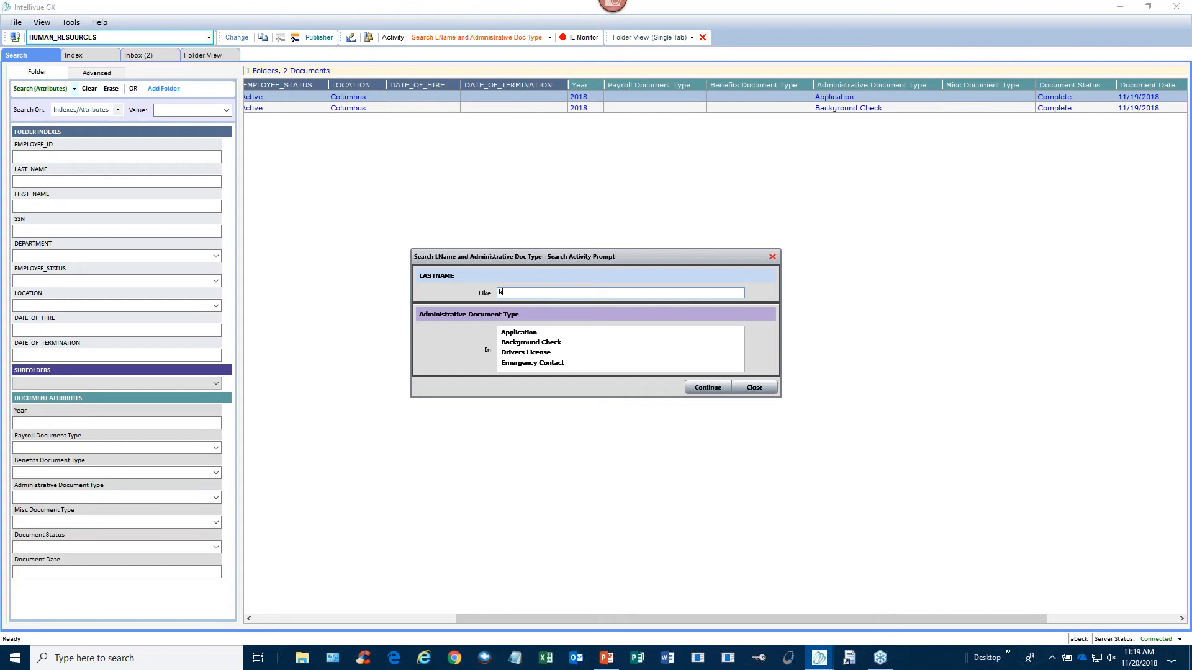
{"action": "left_click", "coordinate": [522, 336]}
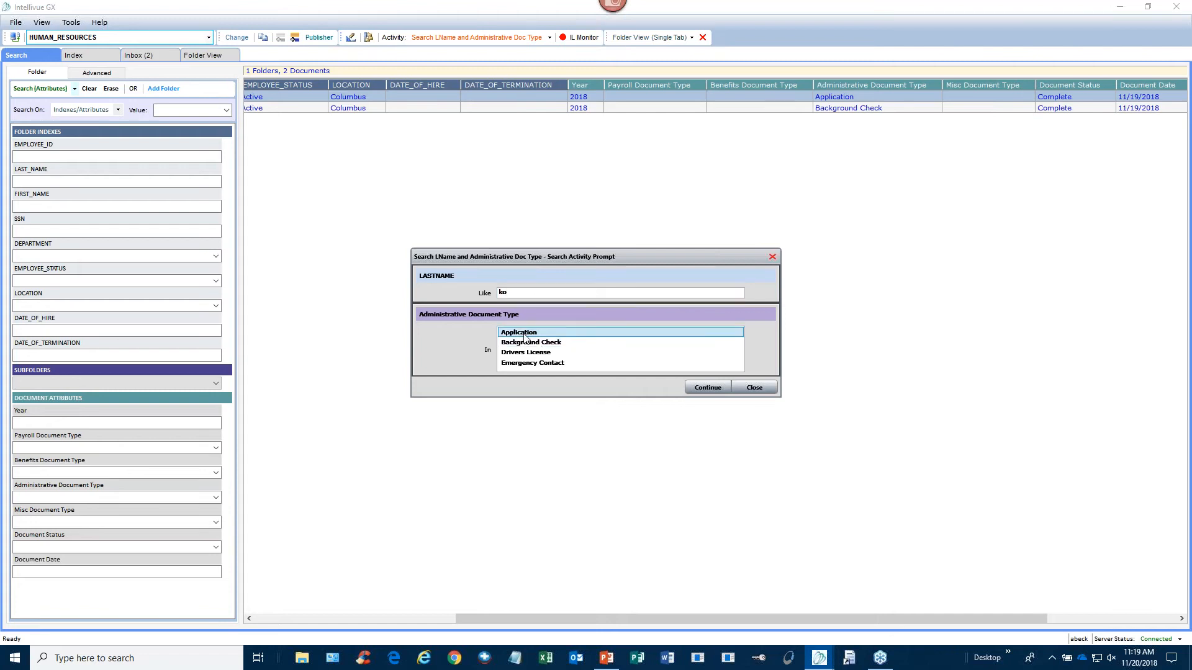
{"action": "left_click", "coordinate": [691, 389]}
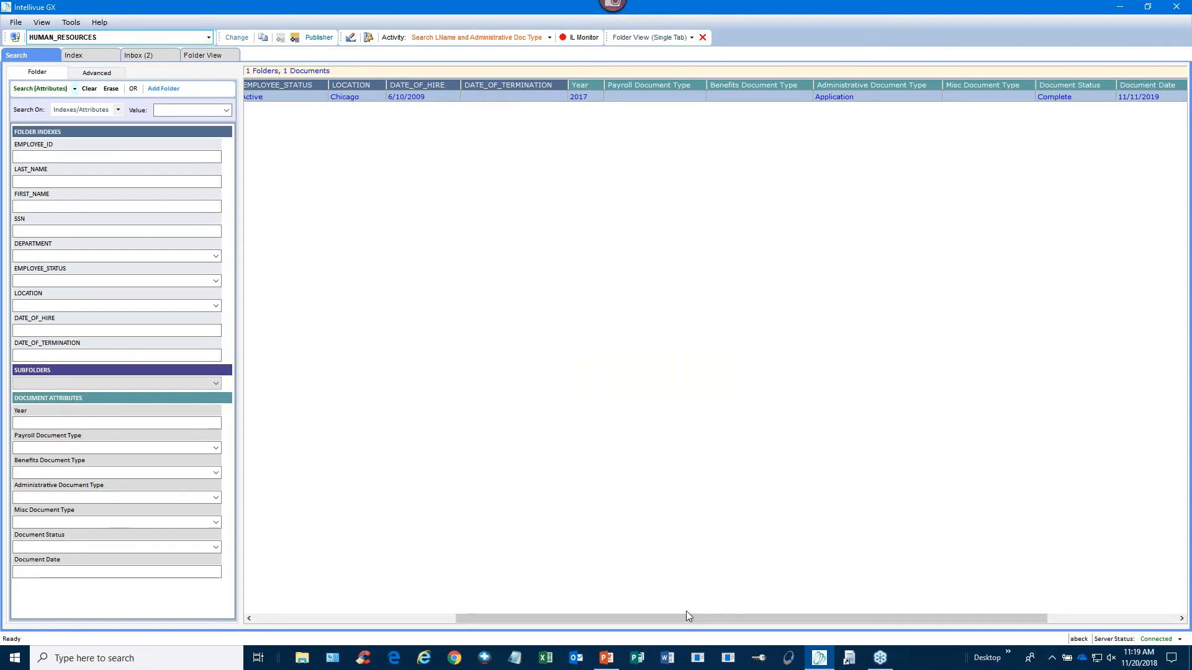
{"action": "left_click_drag", "start_coordinate": [530, 612], "coordinate": [323, 612]}
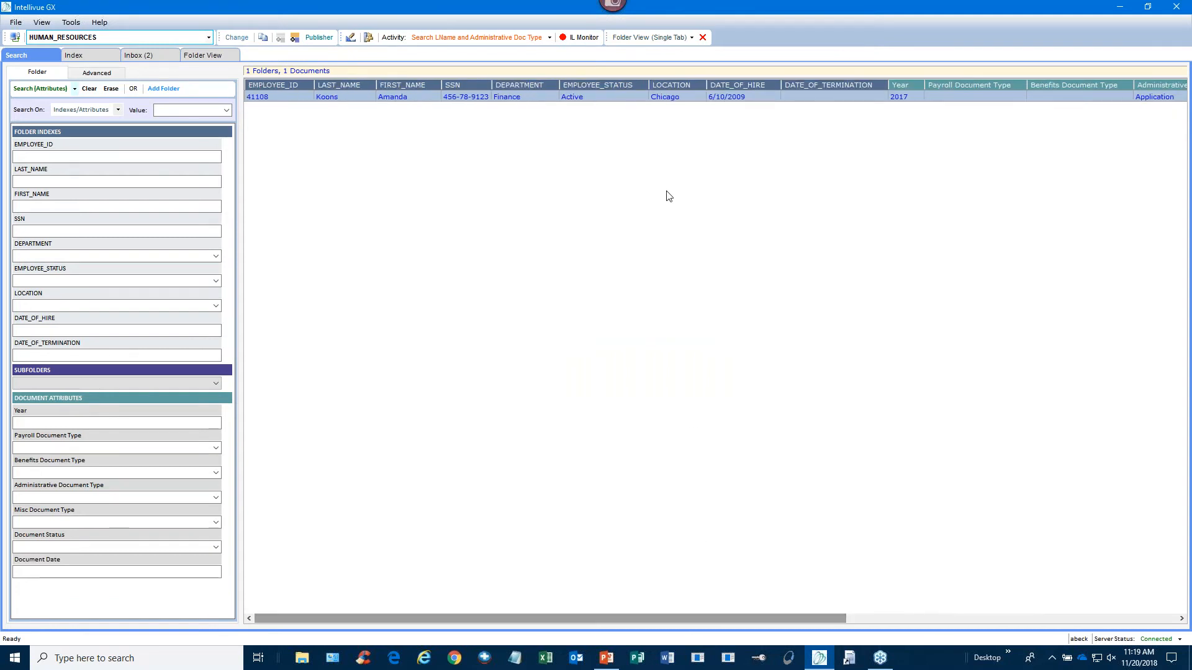
{"action": "left_click", "coordinate": [550, 38]}
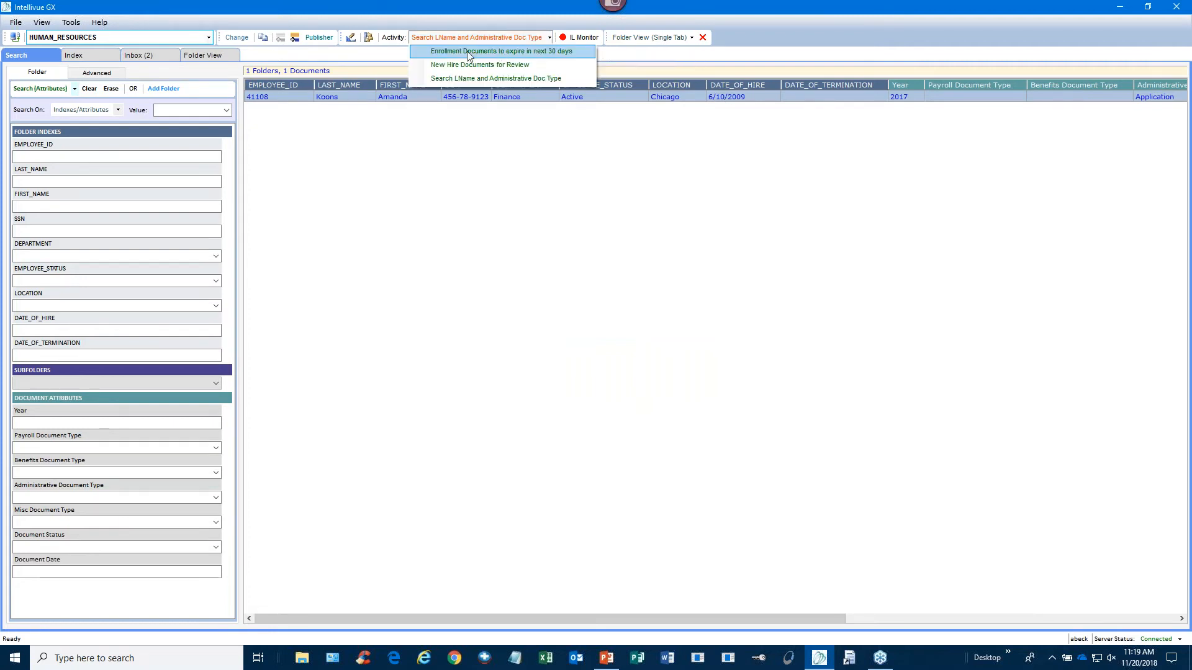
- Run Enrollment Documents to expire in next 30 days, then expand HUMAN_RESOURCES in the Search Activity Catalog
{"action": "left_click", "coordinate": [584, 54]}
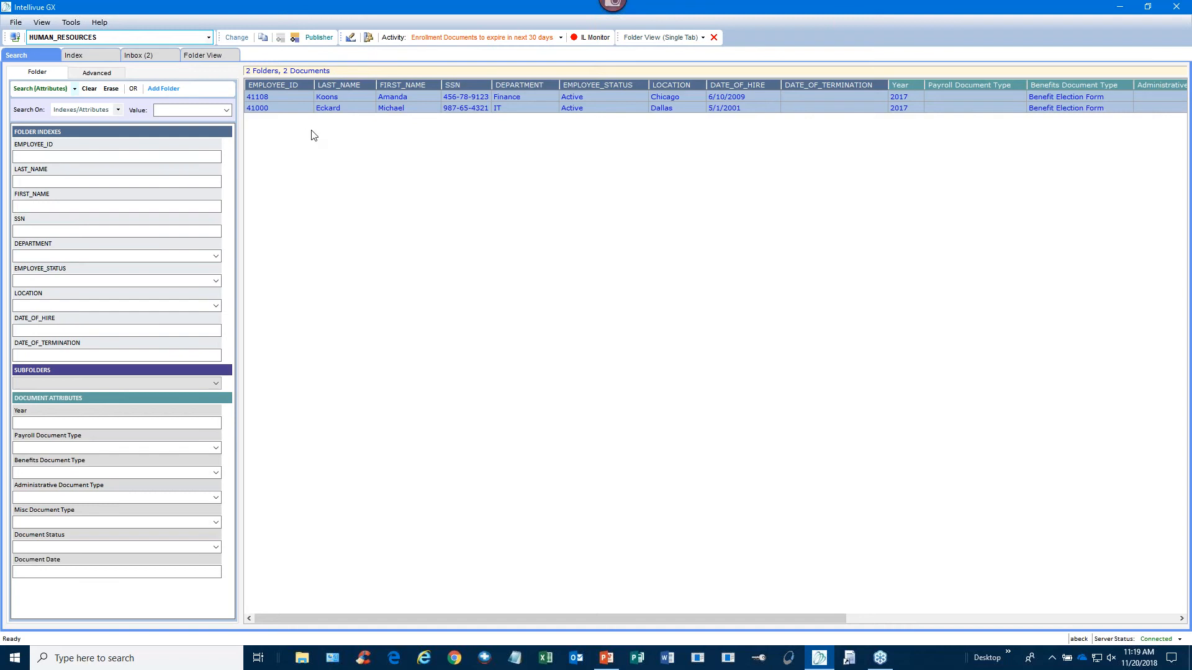
{"action": "left_click_drag", "start_coordinate": [337, 620], "coordinate": [293, 639]}
{"action": "left_click", "coordinate": [371, 44]}
{"action": "left_click", "coordinate": [341, 240]}
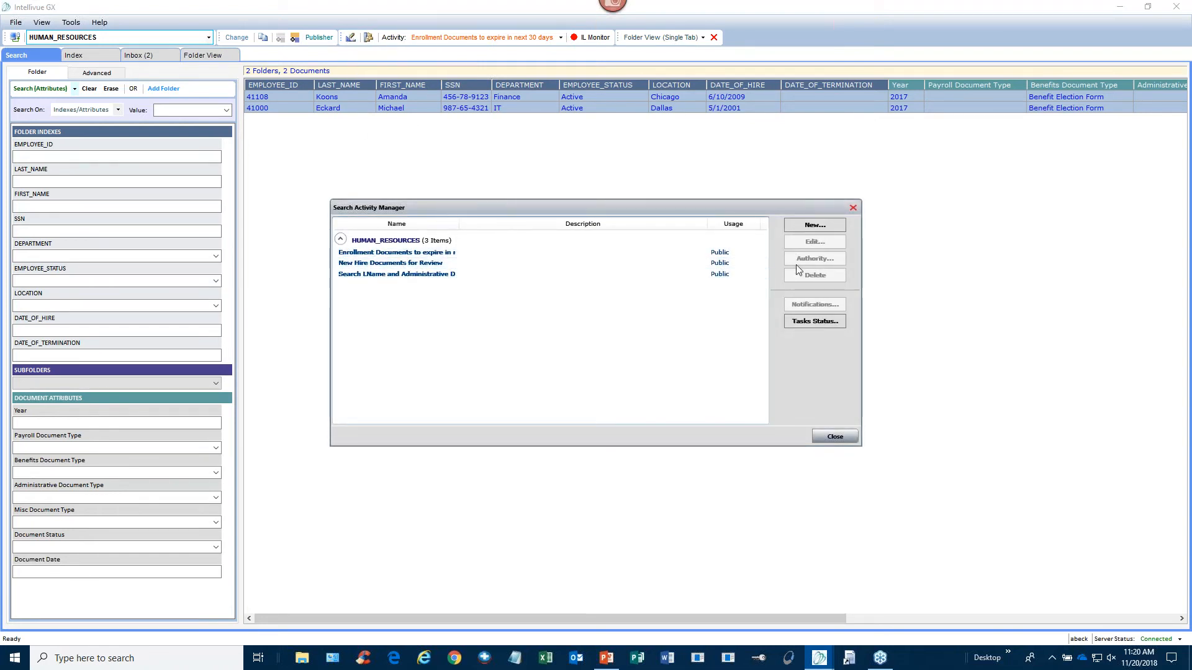
- Draft a new HUMAN_RESOURCES search activity, browse its attributes, then discard it and close the manager
{"action": "left_click", "coordinate": [843, 227]}
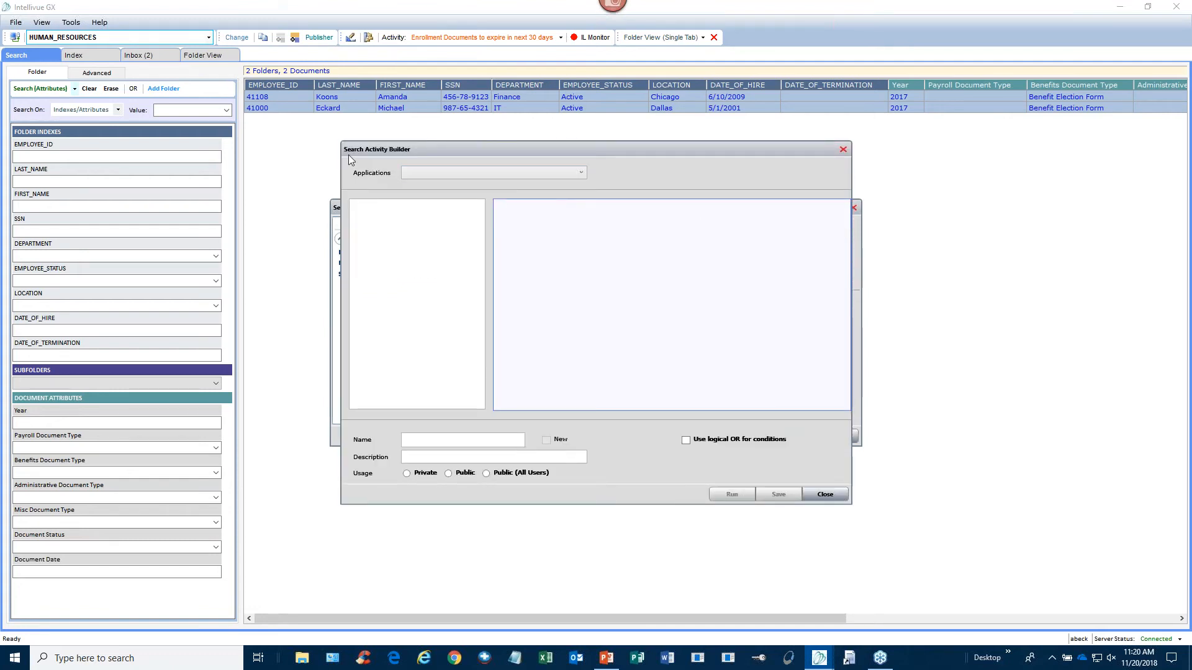
{"action": "left_click", "coordinate": [567, 176]}
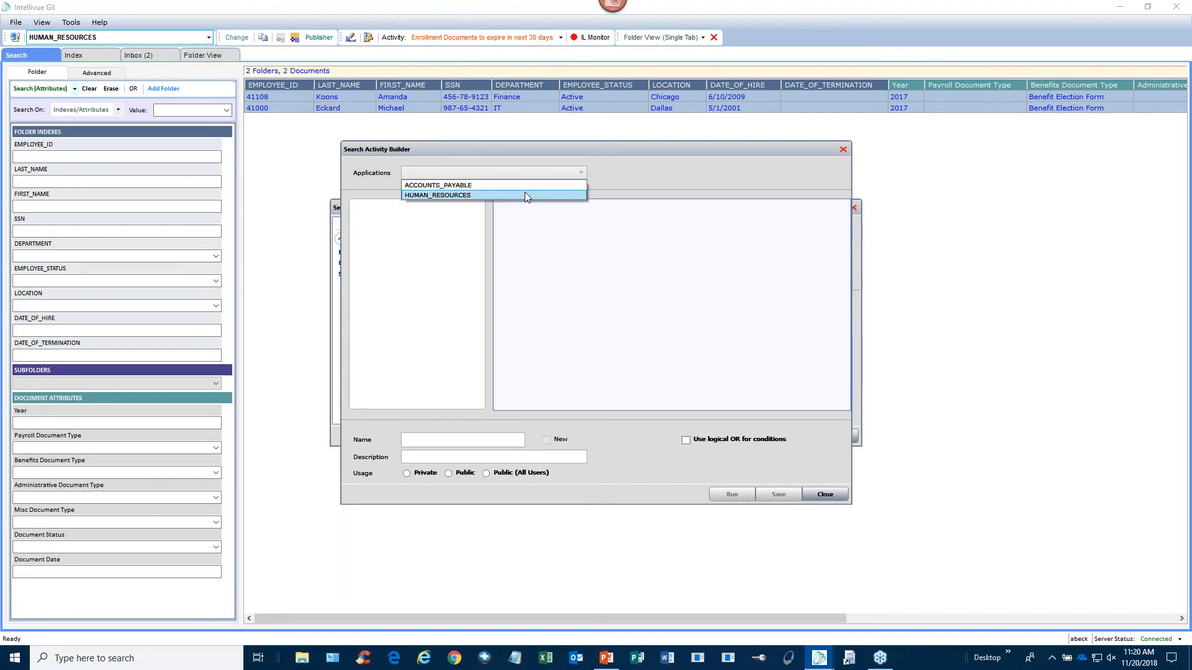
{"action": "left_click", "coordinate": [423, 196]}
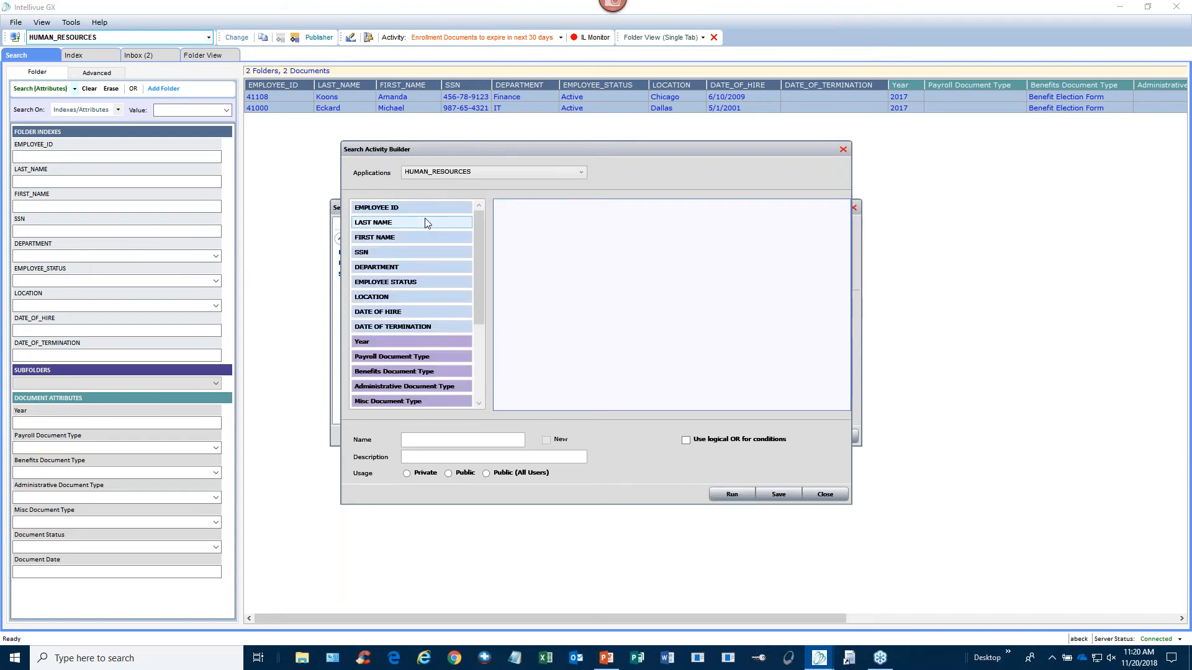
{"action": "left_click_drag", "start_coordinate": [477, 226], "coordinate": [479, 307]}
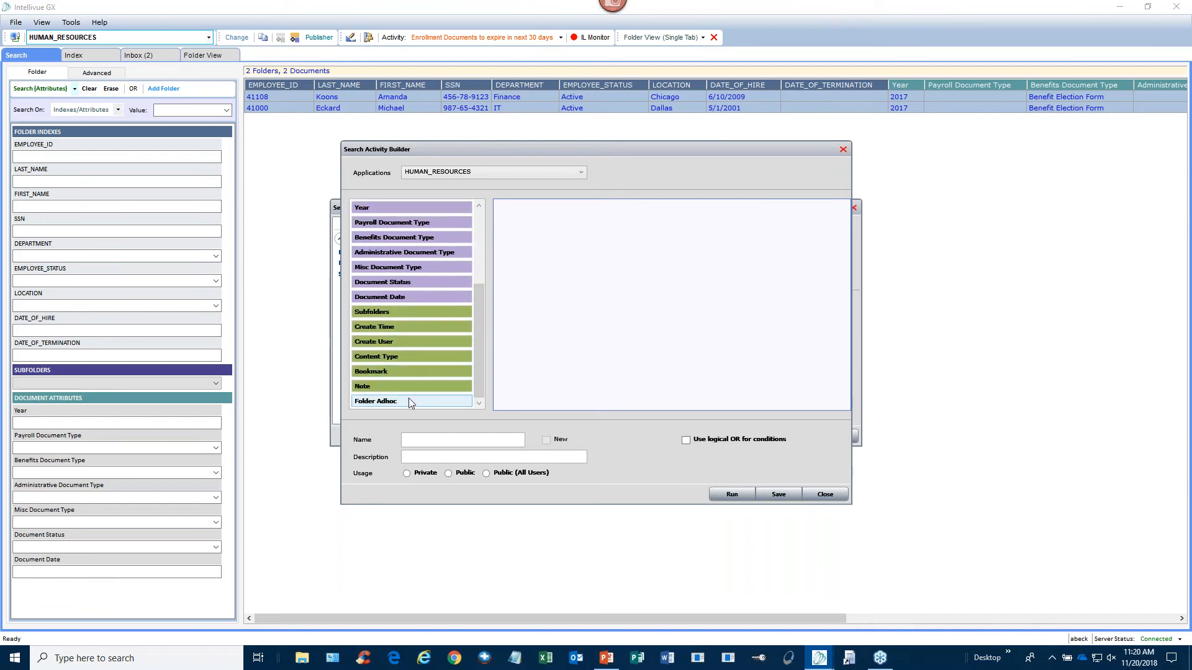
{"action": "left_click_drag", "start_coordinate": [477, 339], "coordinate": [476, 258]}
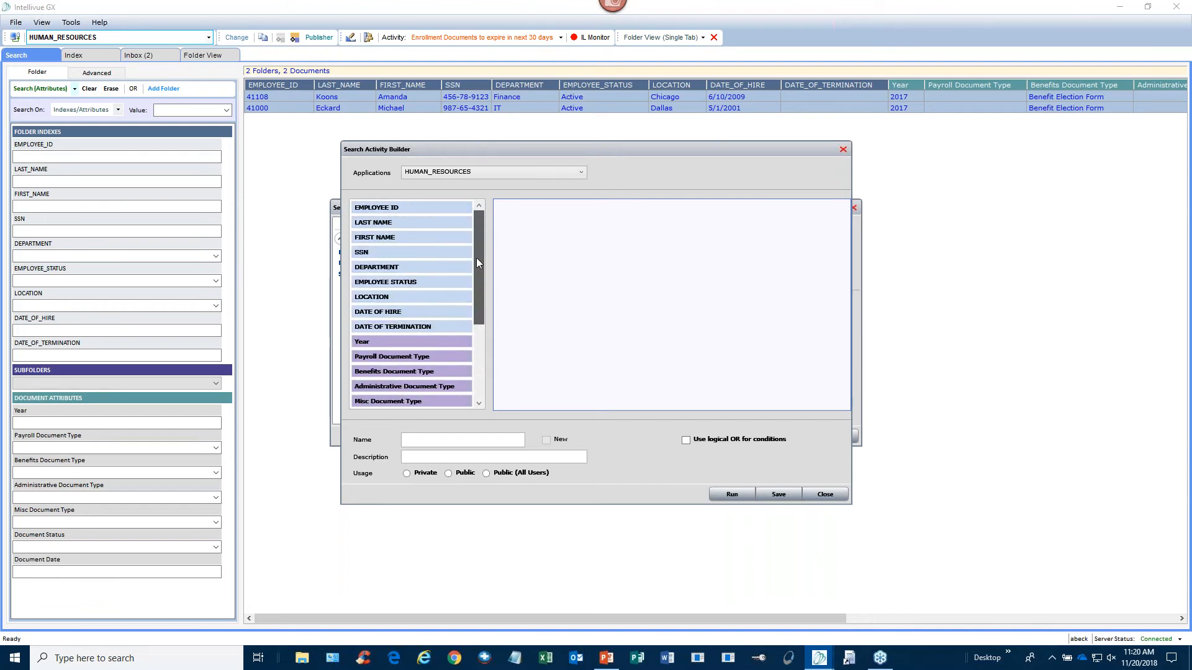
{"action": "left_click", "coordinate": [826, 495]}
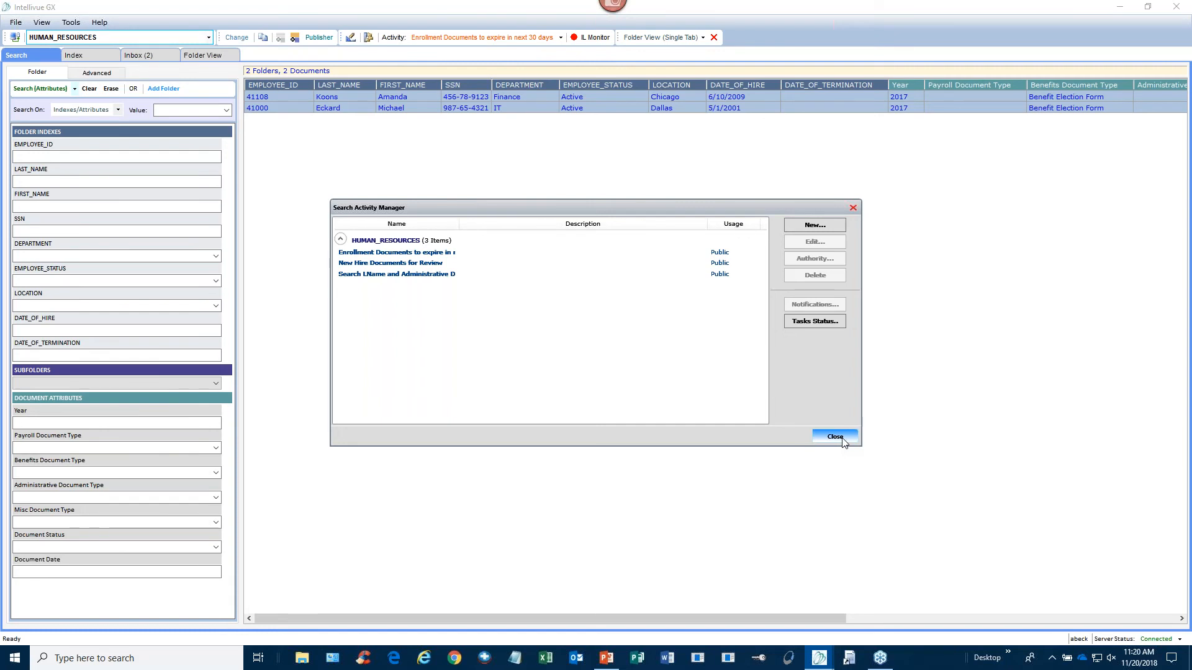
{"action": "left_click", "coordinate": [842, 440]}
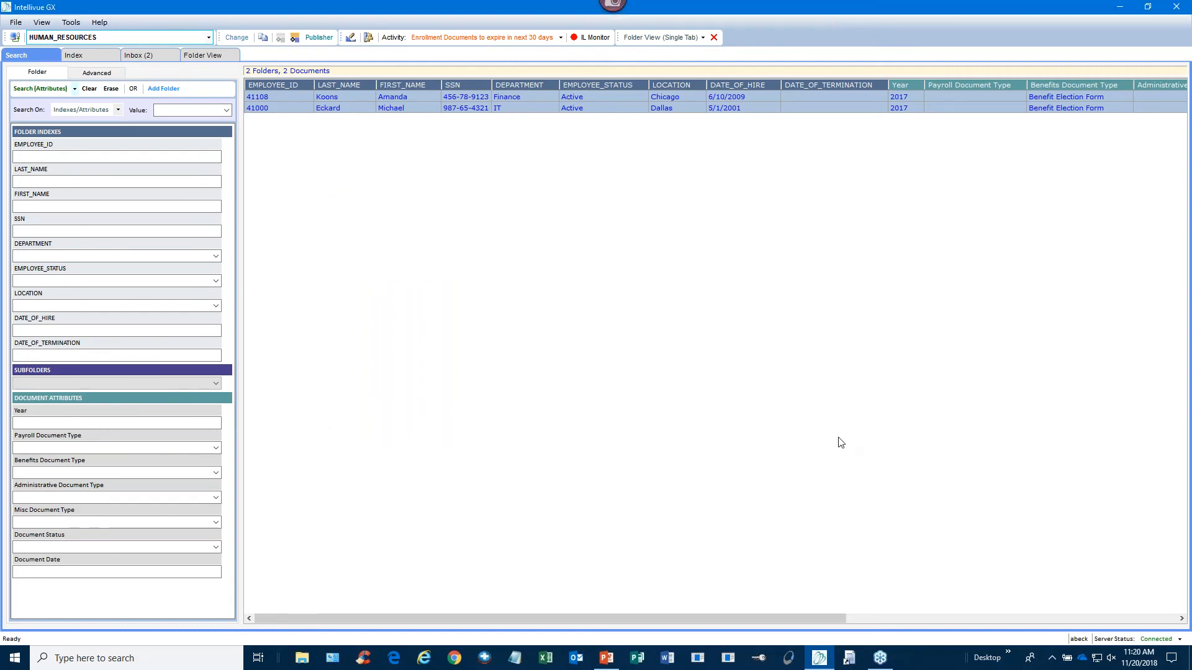
{"action": "left_click", "coordinate": [1185, 45]}
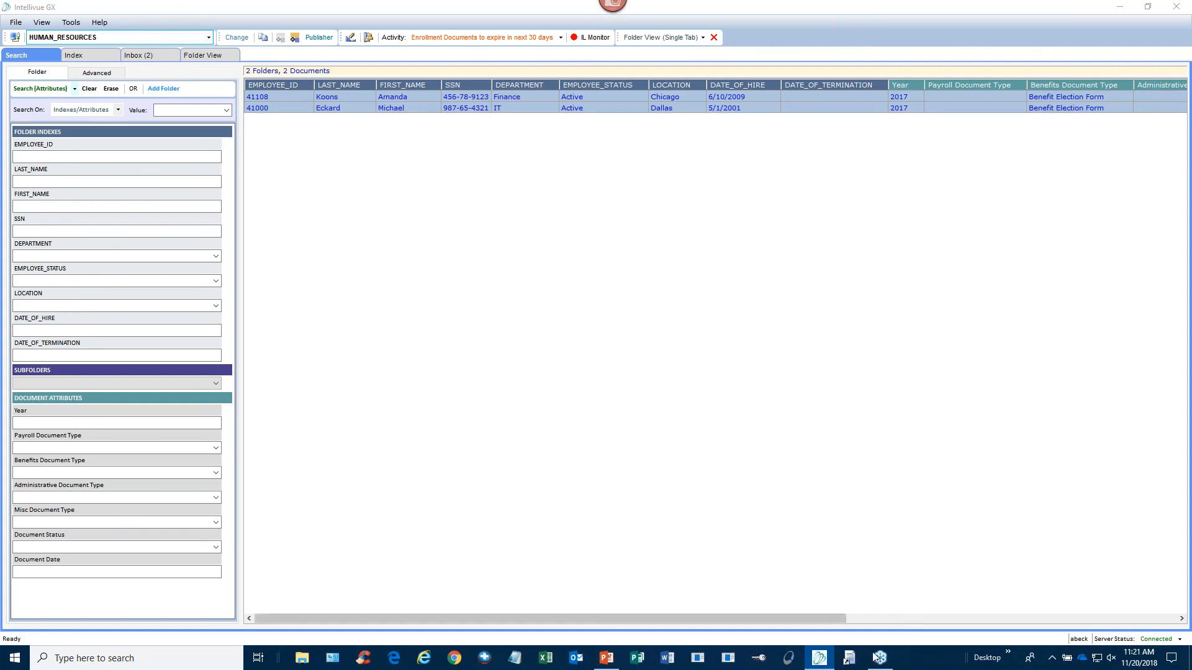
- Bring the webinar deck to the front and play its Contact Us slide (4 of 4) full screen
{"action": "left_click", "coordinate": [605, 659]}
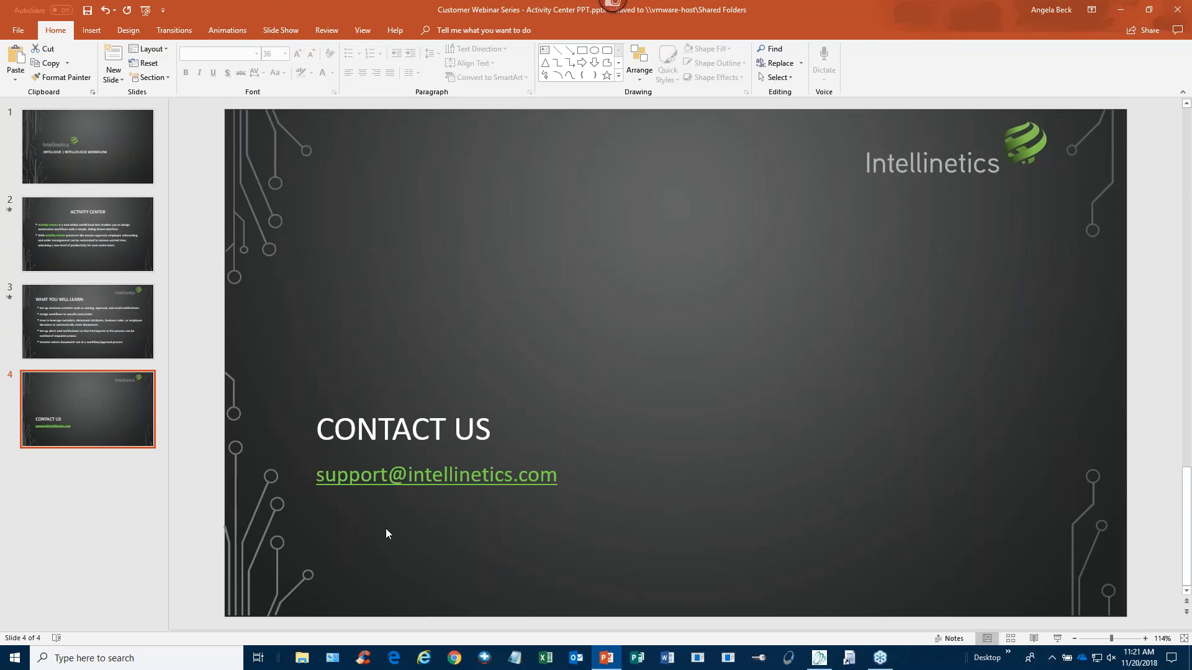
{"action": "left_click", "coordinate": [1058, 640]}
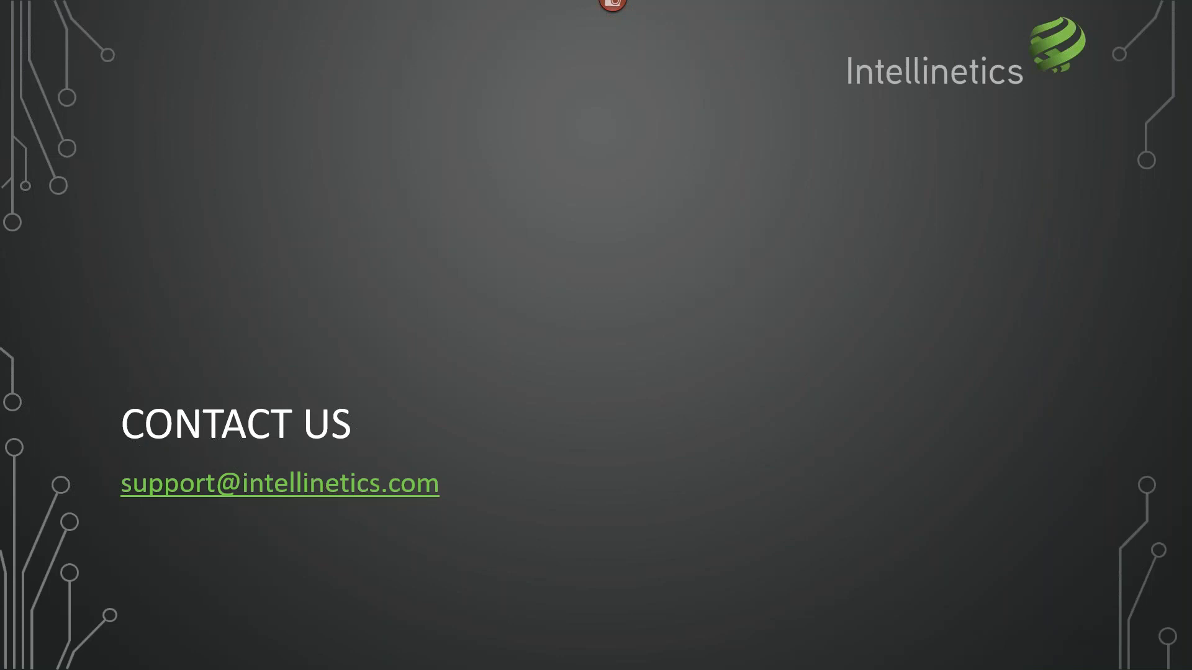